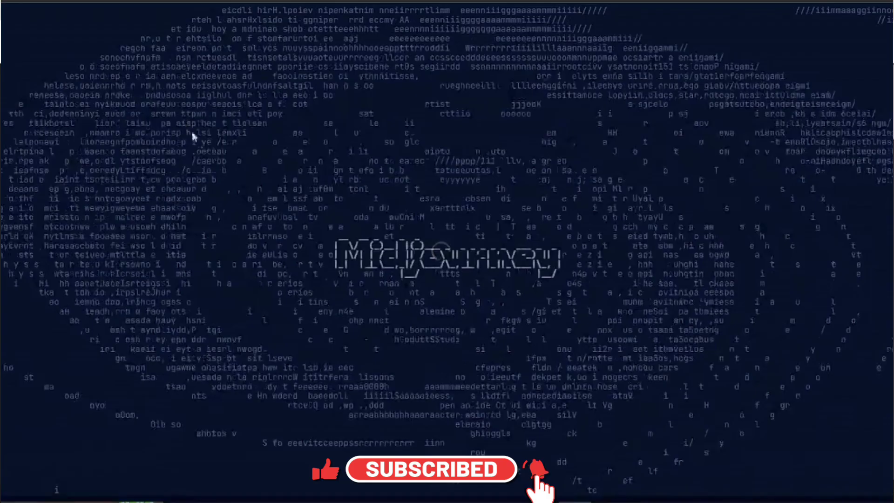
- Look through the Midjourney home page and its Community Feed, including the About and staff sections
scroll(203, 142, down, 9)
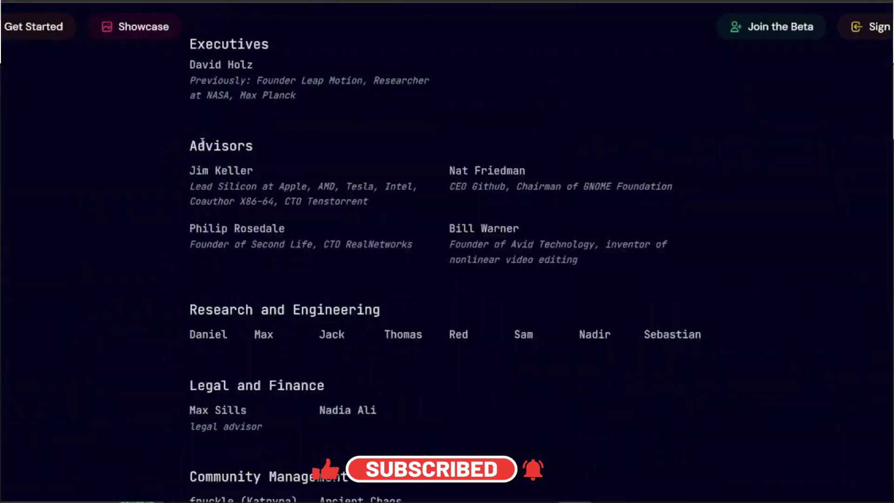
scroll(202, 142, up, 10)
scroll(202, 142, down, 3)
scroll(202, 142, down, 5)
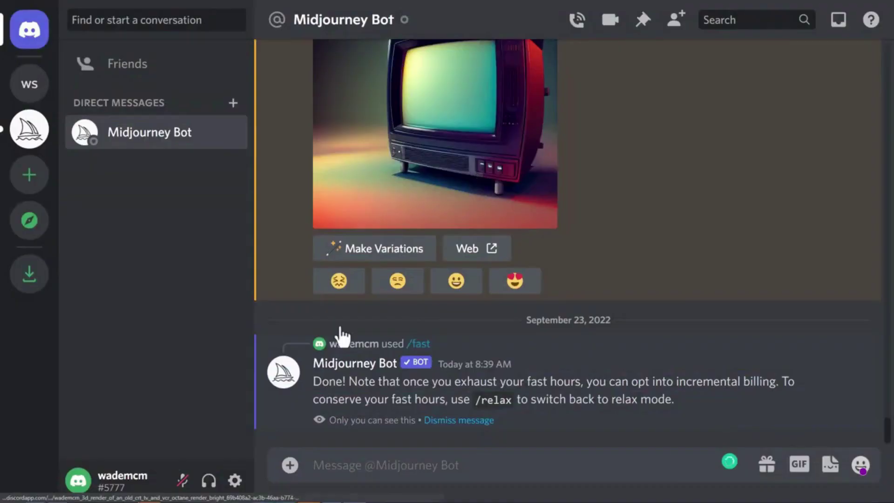
text(/)
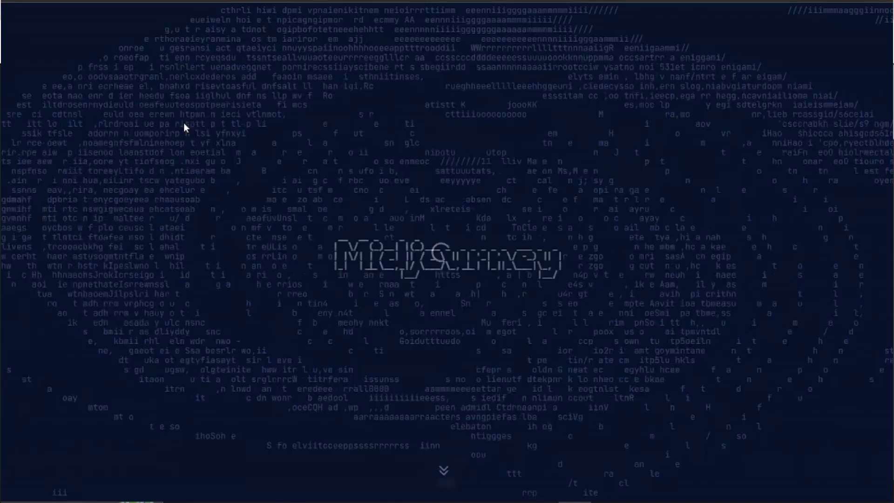
scroll(201, 142, down, 8)
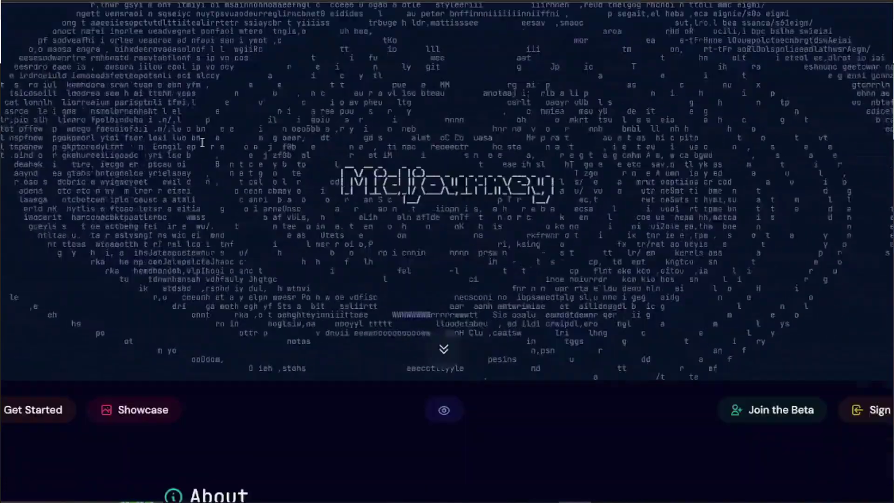
scroll(202, 146, down, 5)
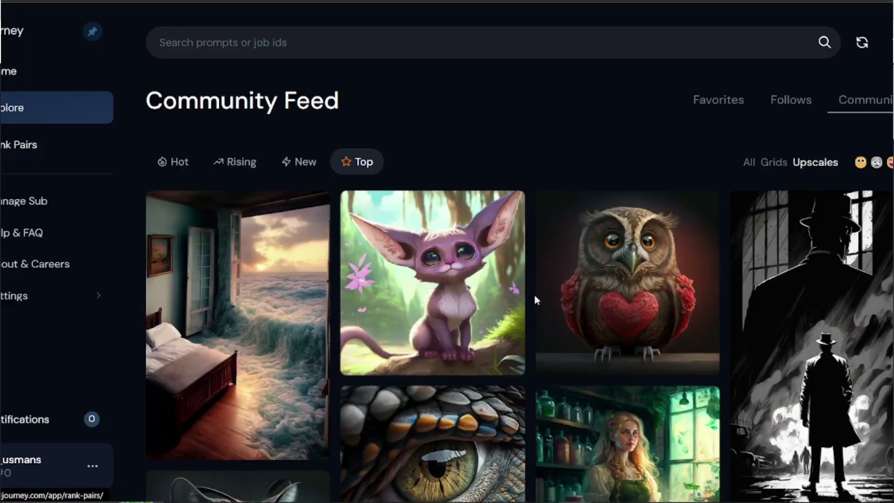
scroll(535, 300, down, 3)
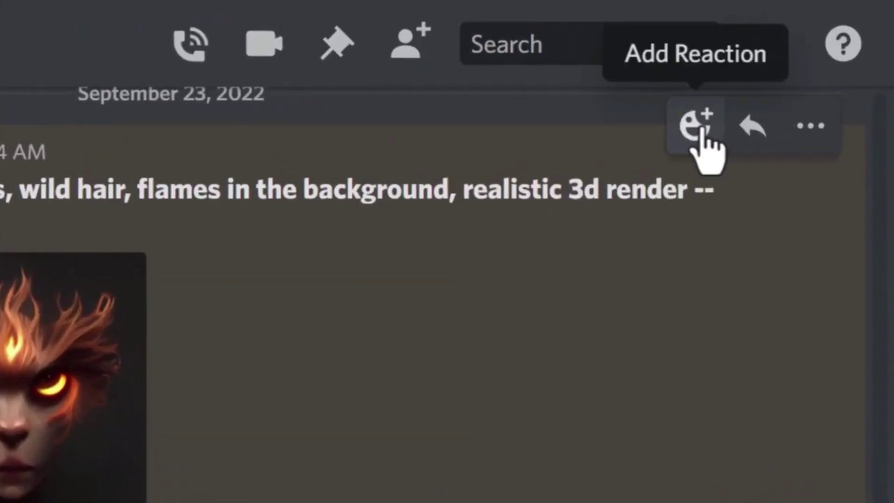
- Search for the envelope emoji as a reaction to the villain-face image message and look through the community images
click(805, 56)
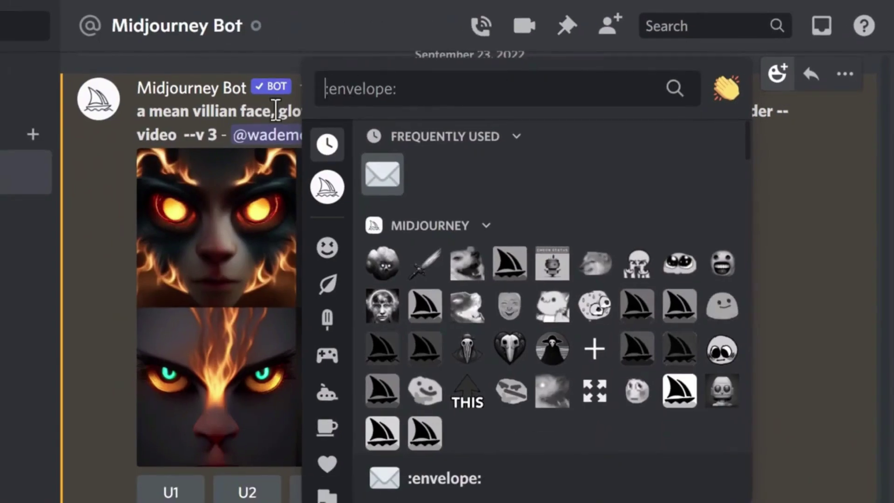
text(envelope)
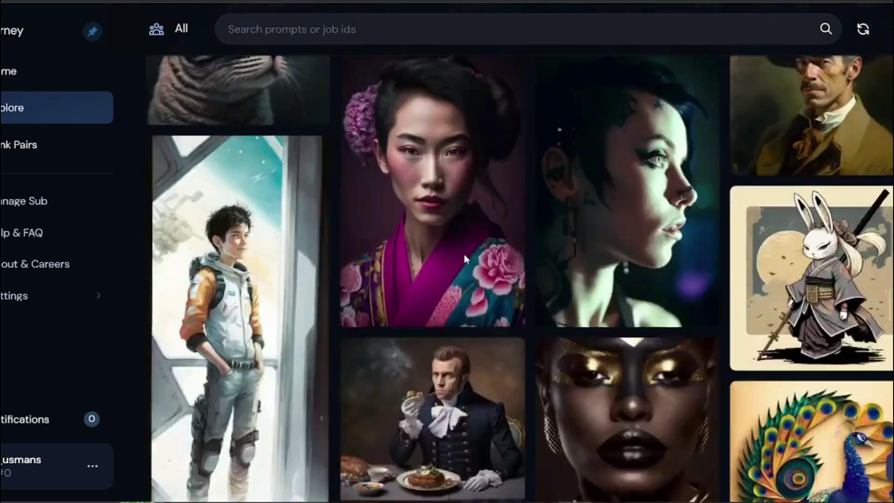
scroll(465, 255, down, 20)
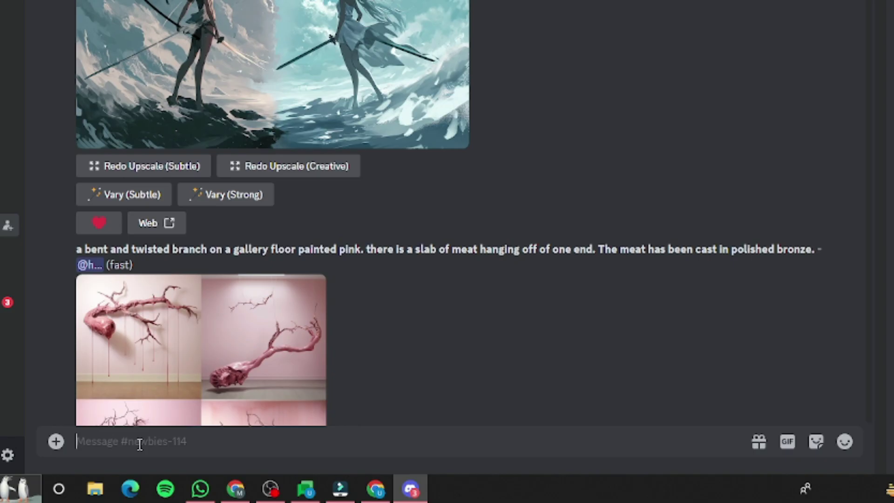
- Enter the /settings command in the newbies-114 channel
click(221, 465)
text(/steeings)
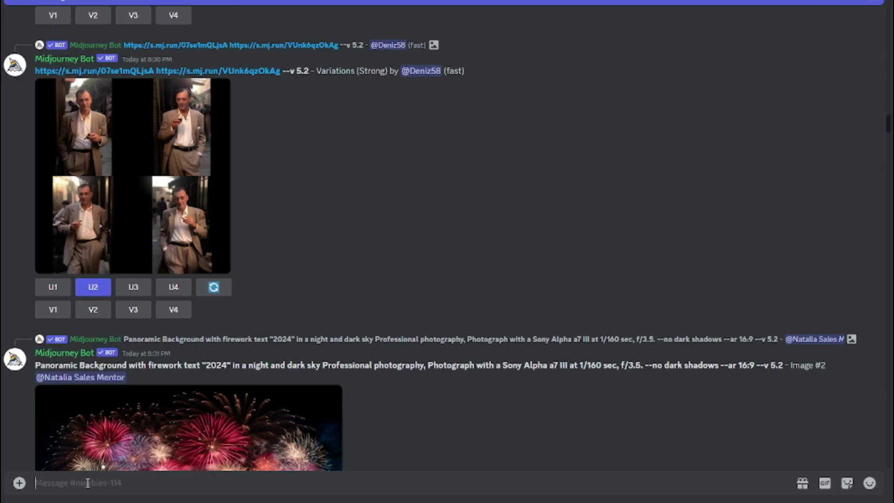
text(/)
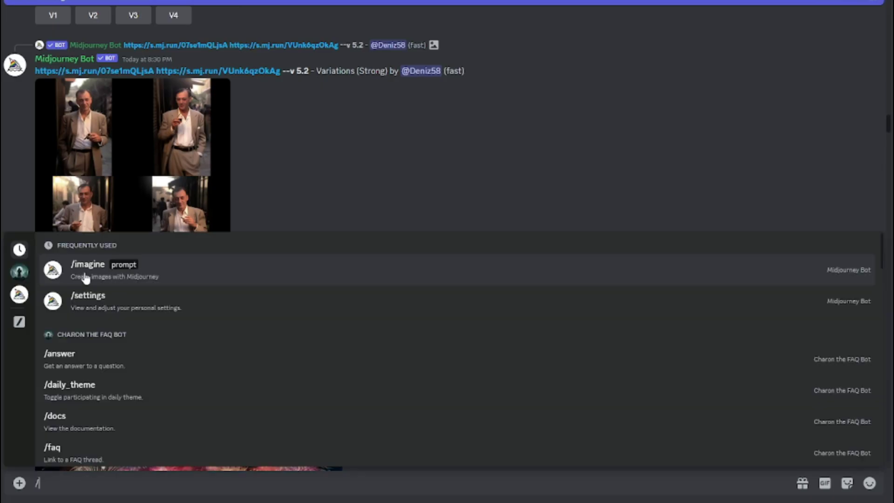
click(115, 302)
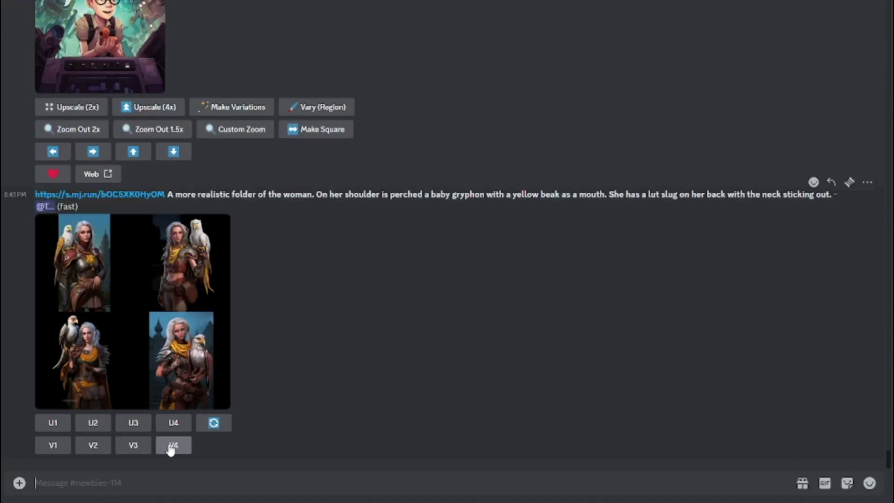
- Start an /imagine command in the newbies-114 channel
click(116, 483)
text(/imagine)
key(Tab)
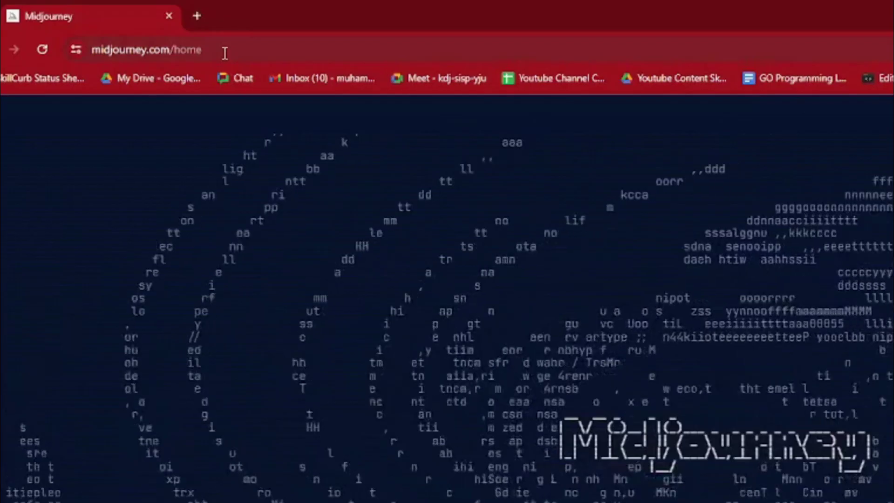
- Look over the midjourney.com/home page down to the About section
click(55, 33)
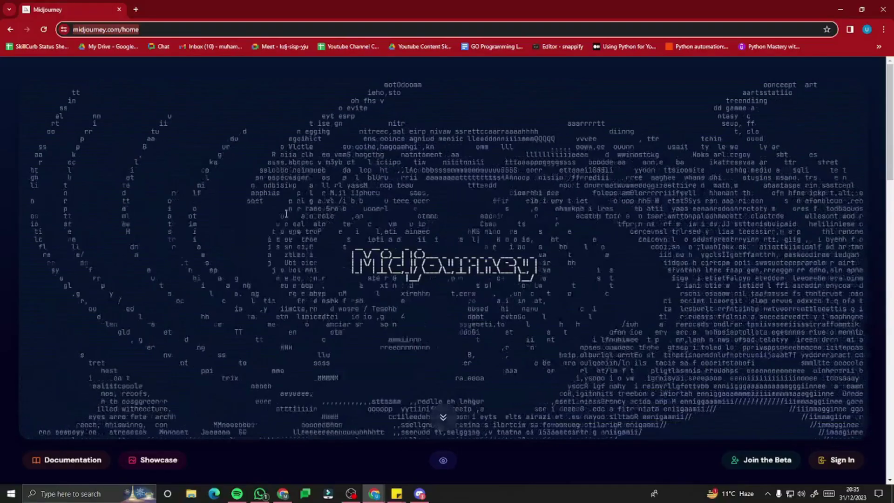
scroll(253, 265, down, 4)
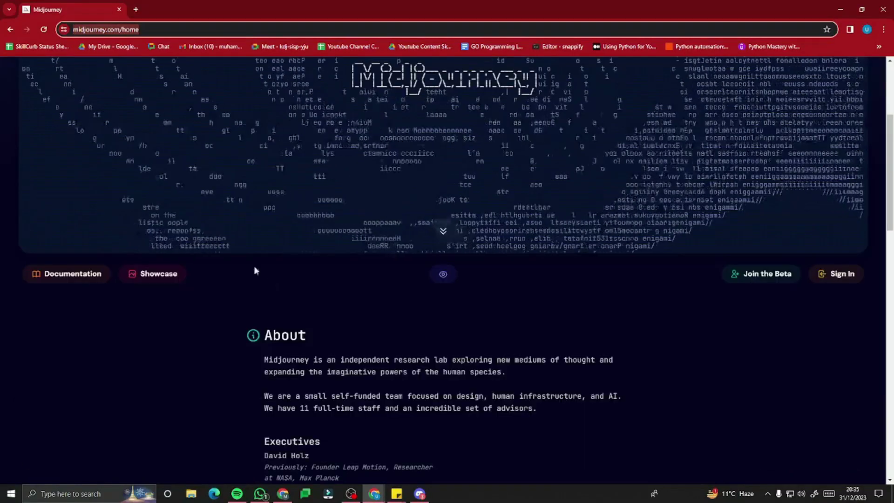
click(103, 311)
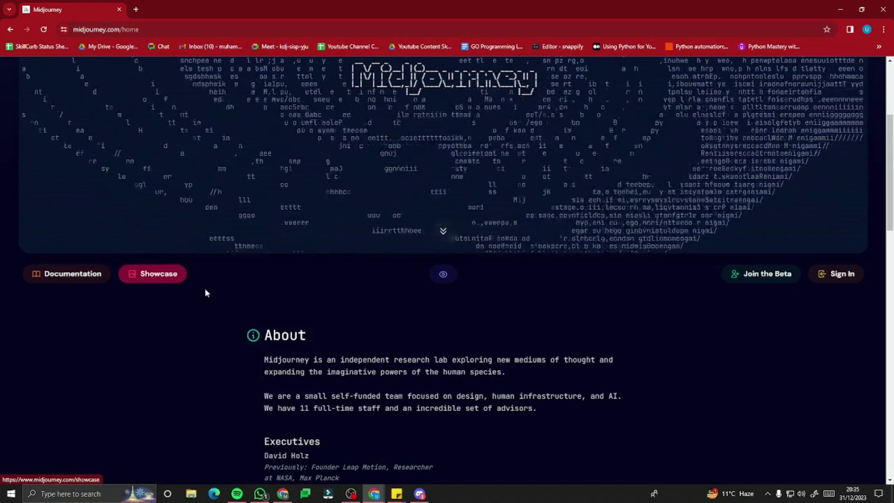
- Start the sign-in on the Midjourney home page and join the beta
click(834, 275)
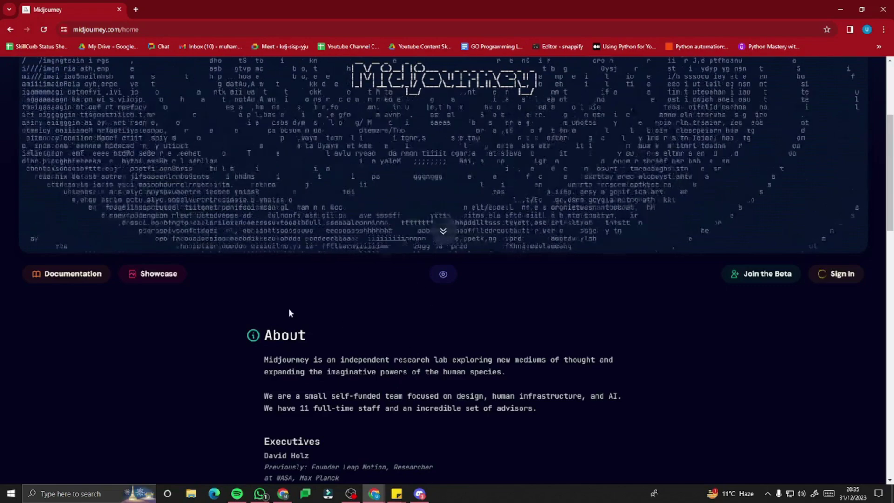
scroll(235, 299, up, 4)
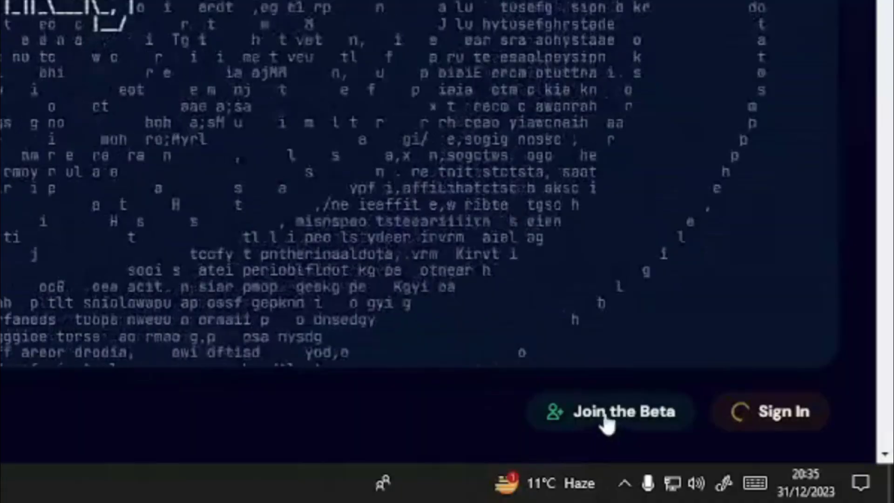
click(760, 461)
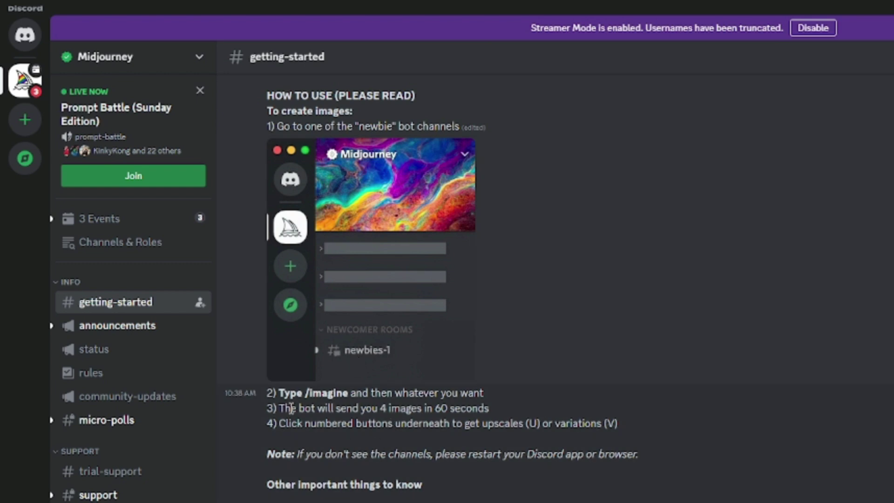
- Go through the server's announcements, status, rules, trial-support and support channels, and open the newbies-114 channel
click(105, 330)
click(108, 350)
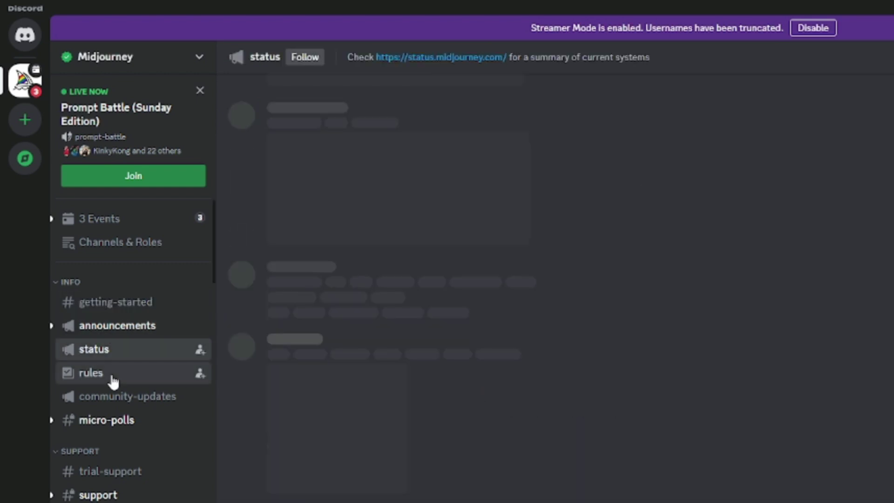
click(103, 373)
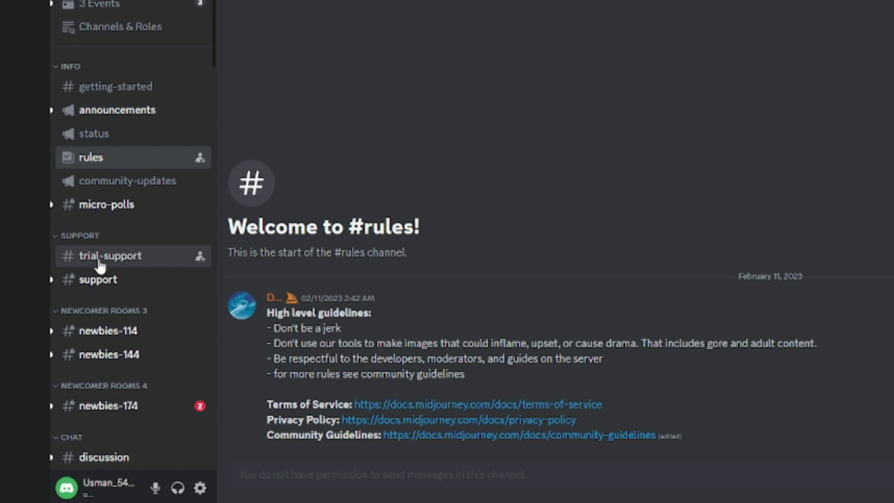
click(100, 265)
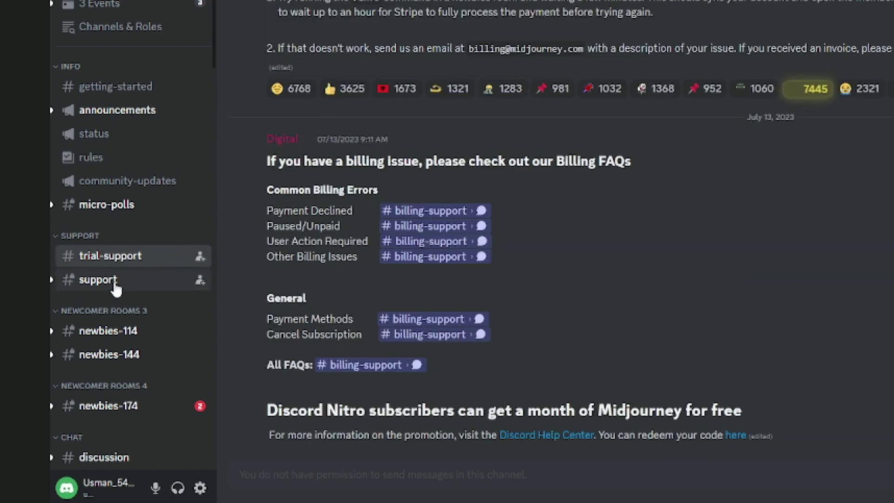
click(115, 285)
click(130, 333)
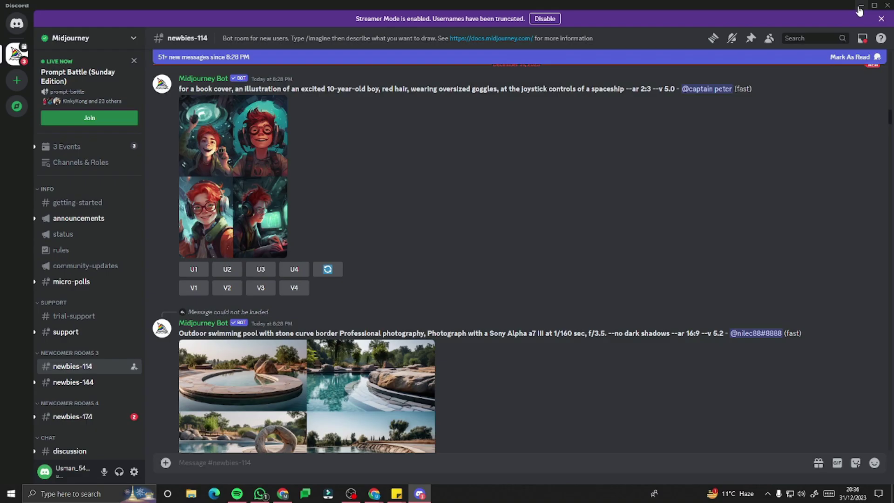
- Leave Discord for the browser and review the yearly and monthly billing plans on the Midjourney Pricing page
click(860, 7)
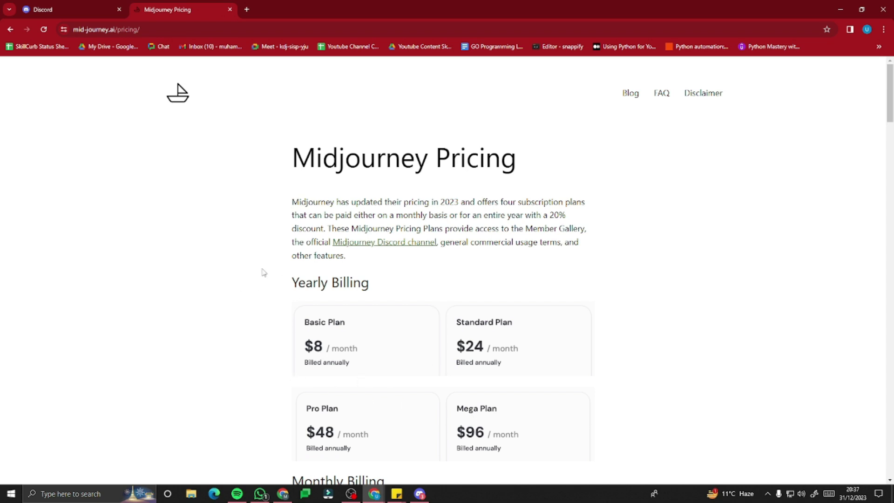
scroll(264, 272, down, 5)
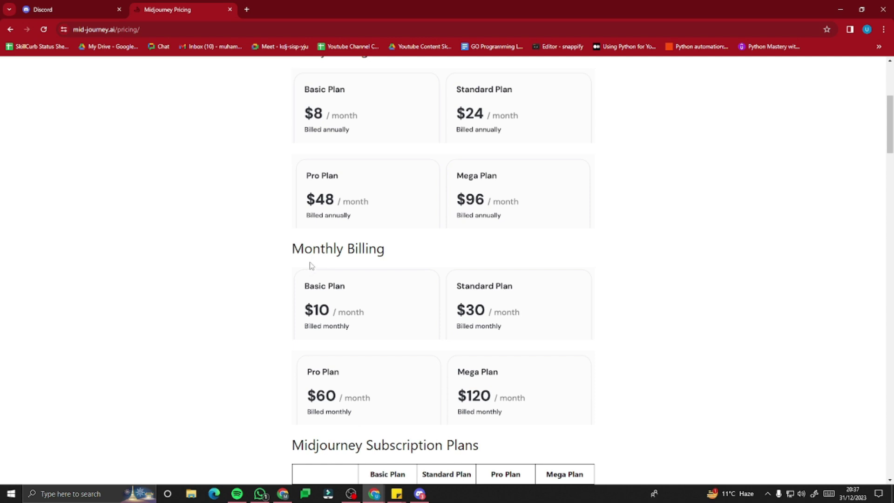
drag(293, 249, 421, 252)
click(369, 255)
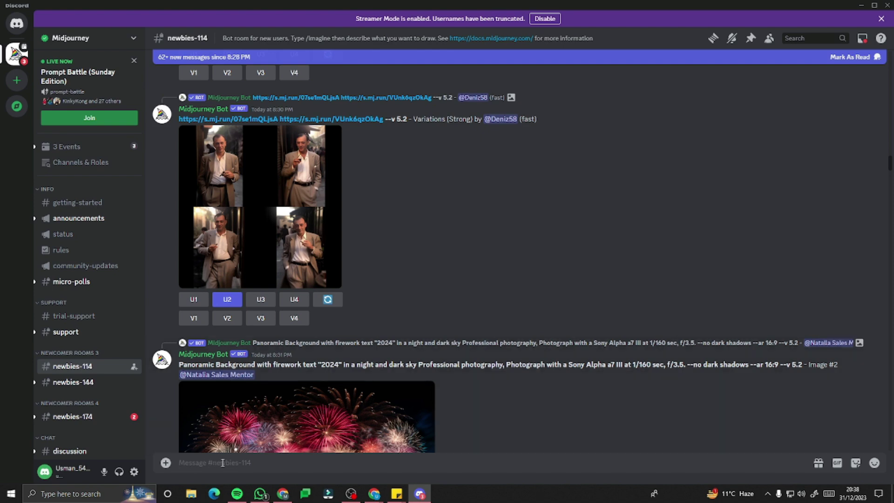
- Send the /settings command to the Midjourney Bot in the newbies-114 channel of Discord
click(223, 463)
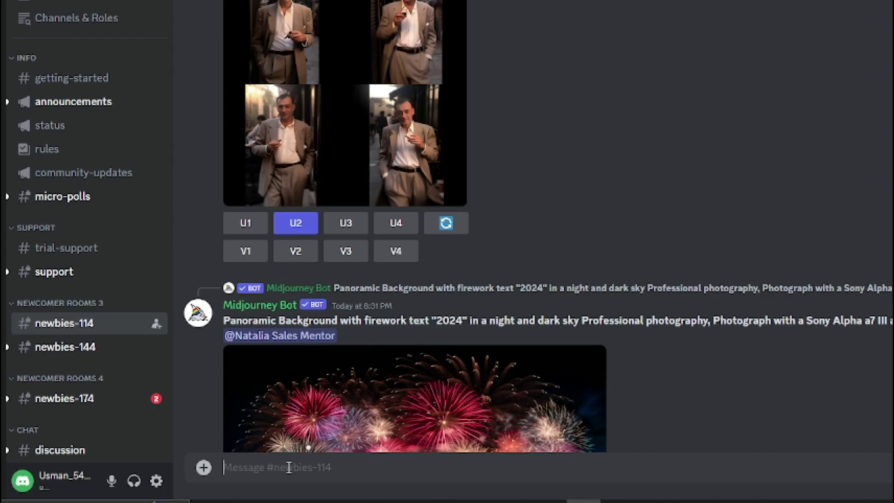
text(/)
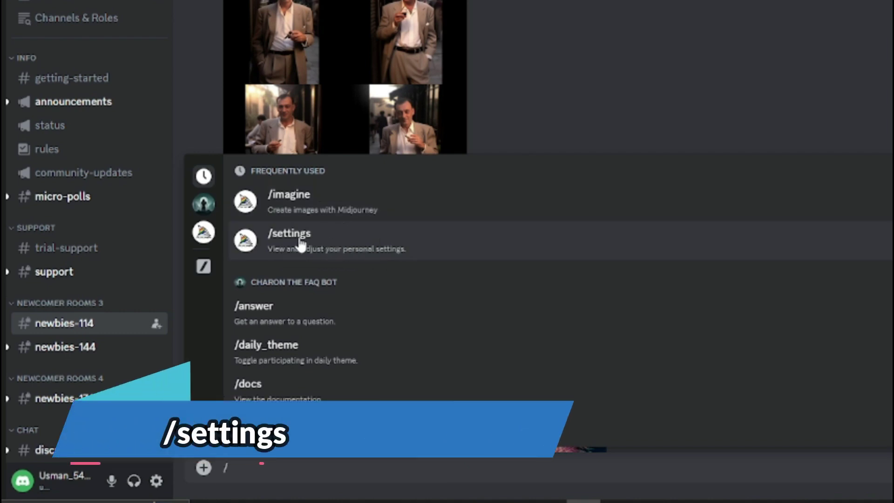
click(333, 248)
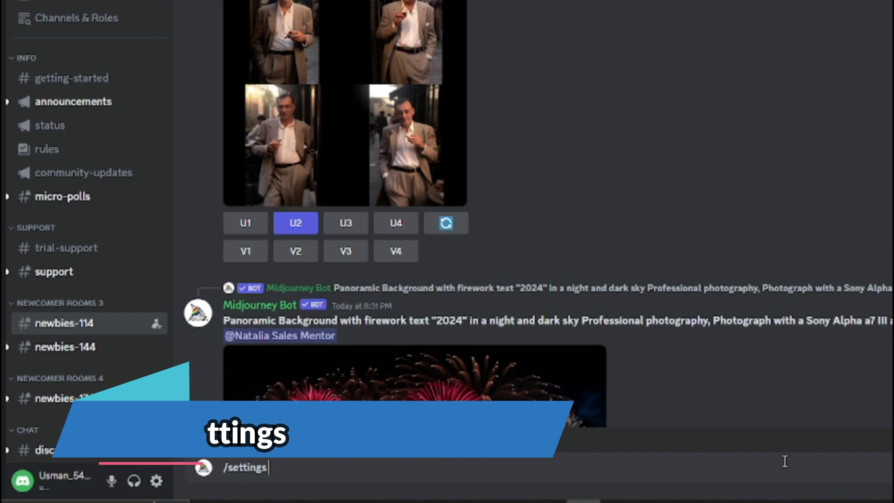
key(Return)
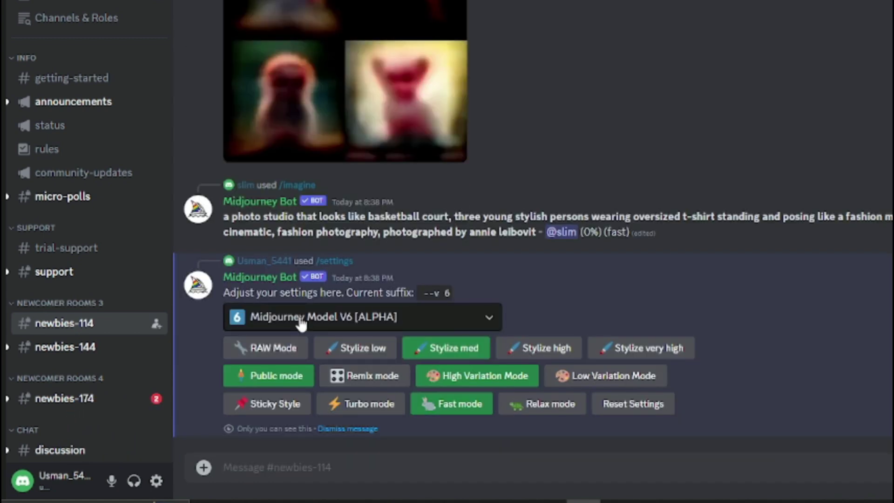
- Examine the model versions offered in the Midjourney Bot settings and return to the settings message
click(488, 321)
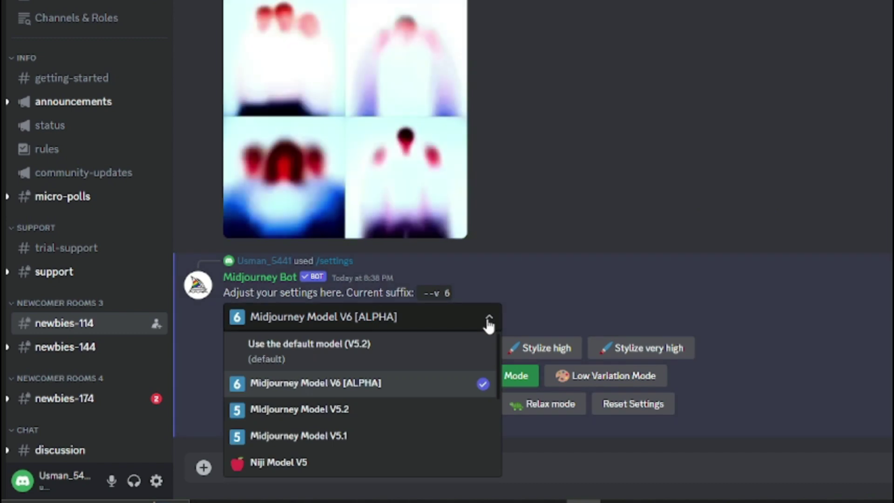
click(489, 323)
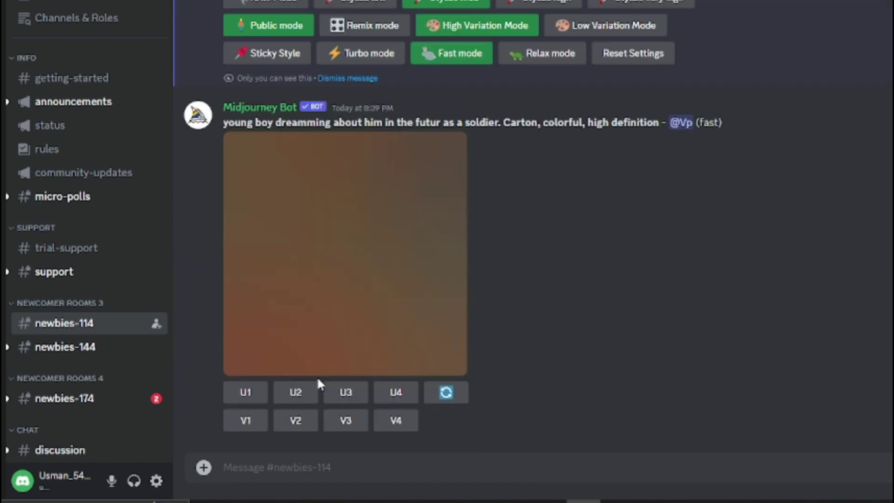
scroll(289, 47, up, 3)
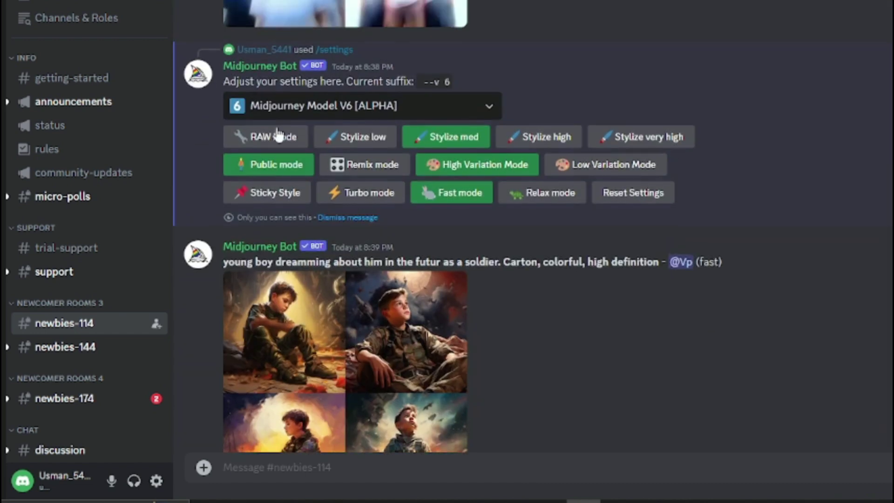
- Turn on RAW Mode in the Midjourney Bot settings and try to select Stylize high
click(269, 142)
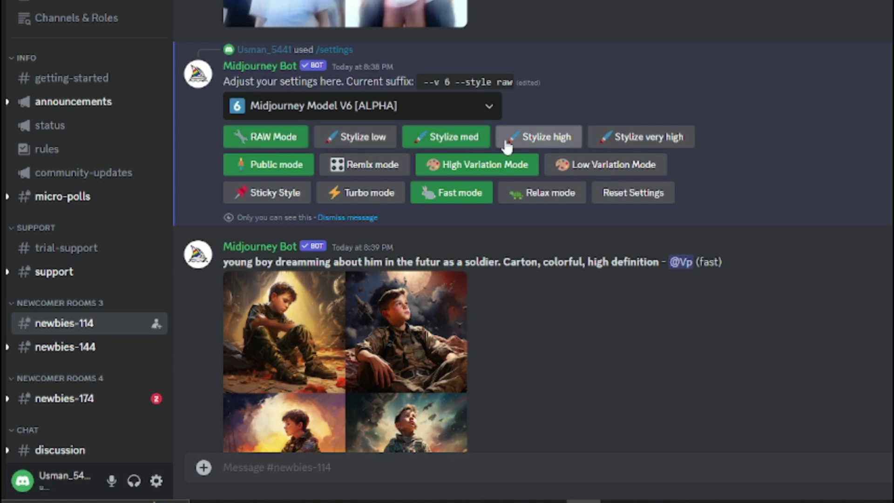
click(536, 137)
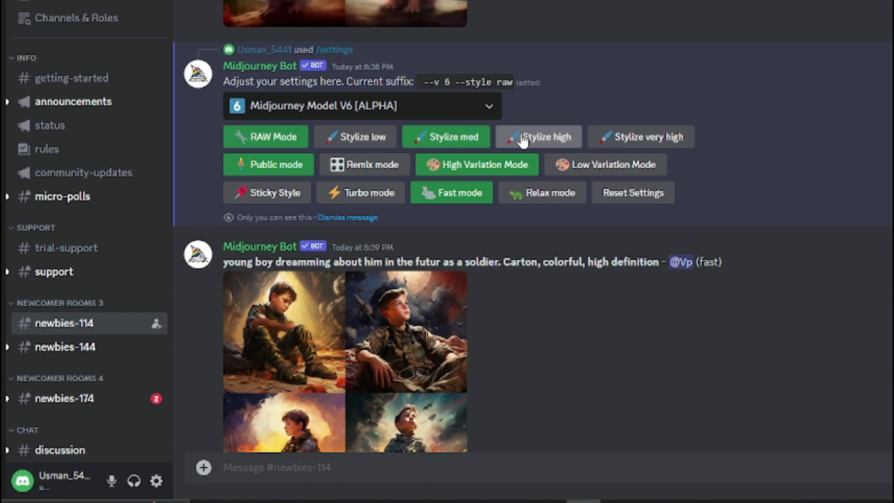
- Try the Stylize high and Stylize very high options in the Midjourney Bot settings
click(531, 138)
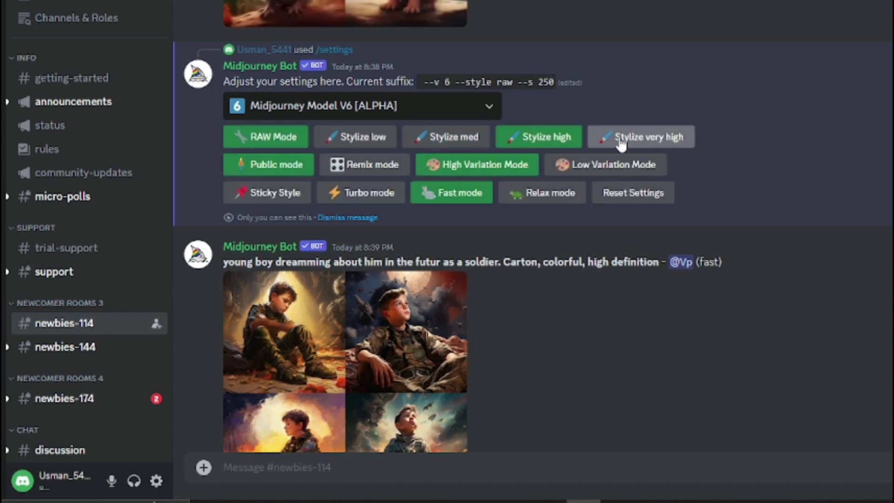
click(643, 137)
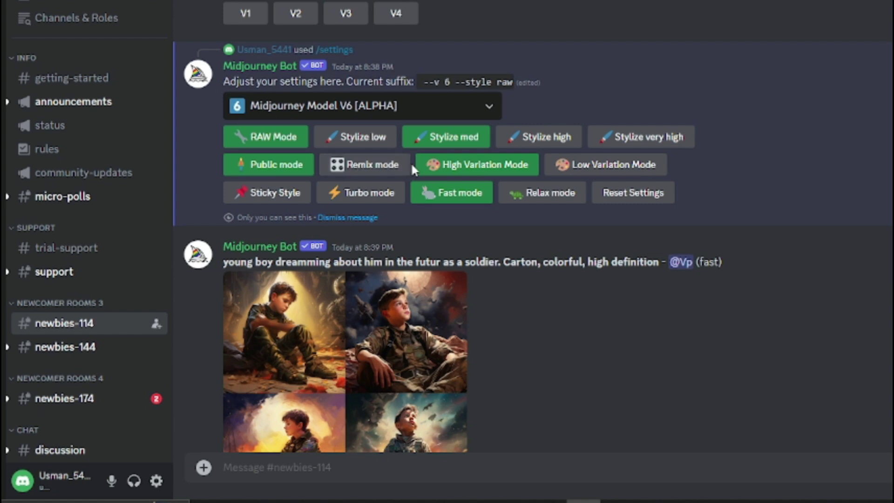
- Send the /ask command with the question "how can i subscribe to midjourney" and review the bot's reply
scroll(354, 326, down, 8)
text(/ask)
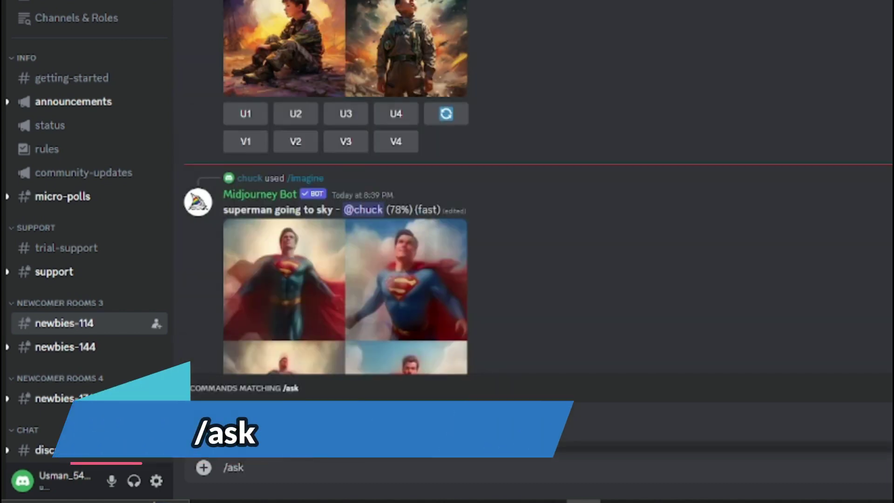
key(Tab)
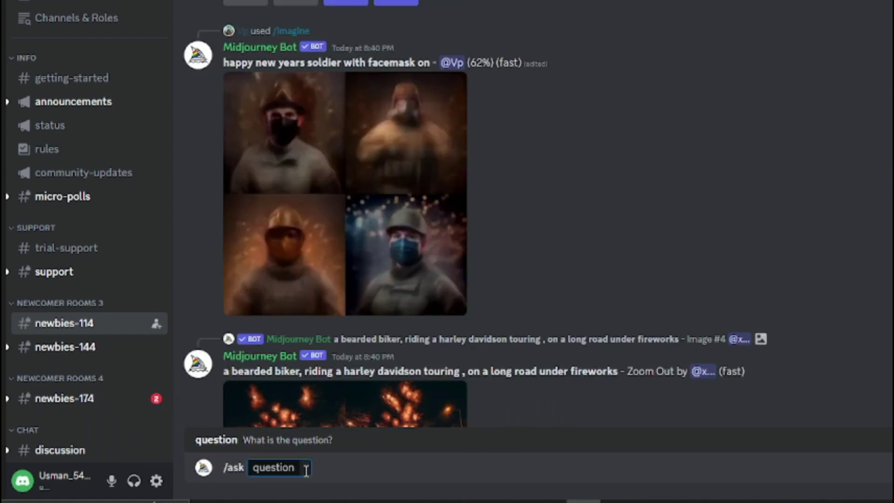
text(hwo)
key(BackSpace)
key(BackSpace)
key(BackSpace)
text(how)
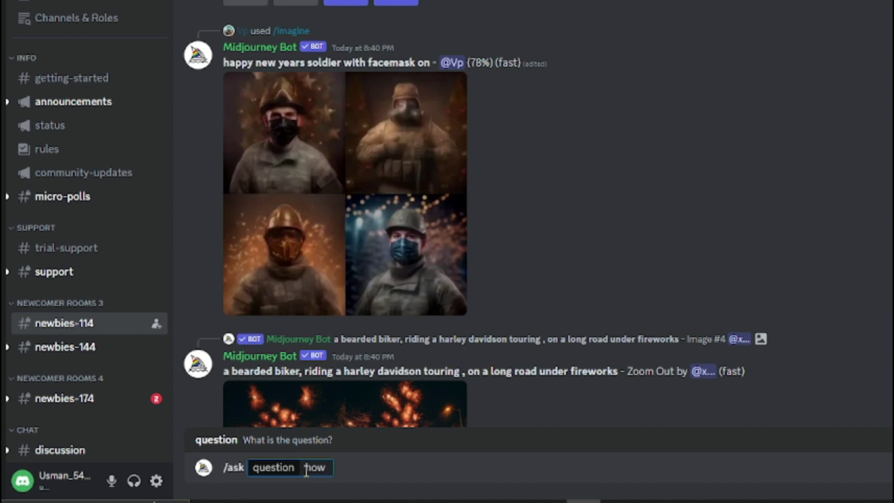
text( can i subscribe to midjourney)
key(Return)
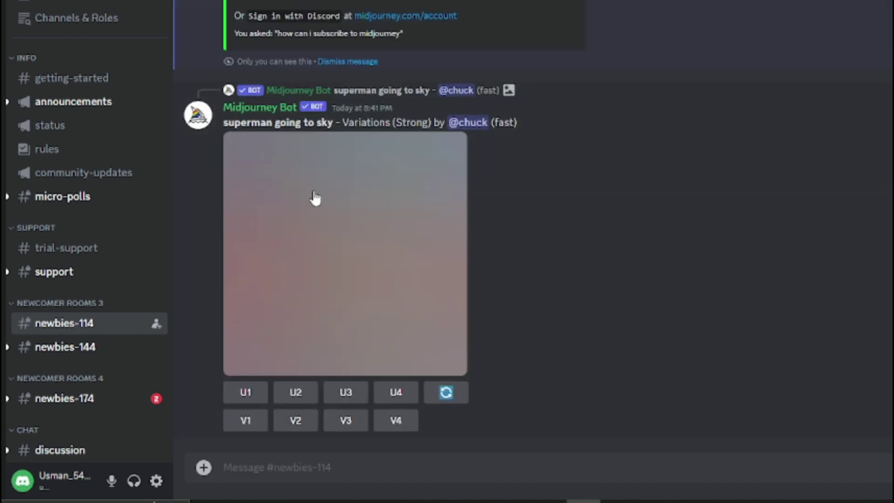
scroll(313, 191, up, 4)
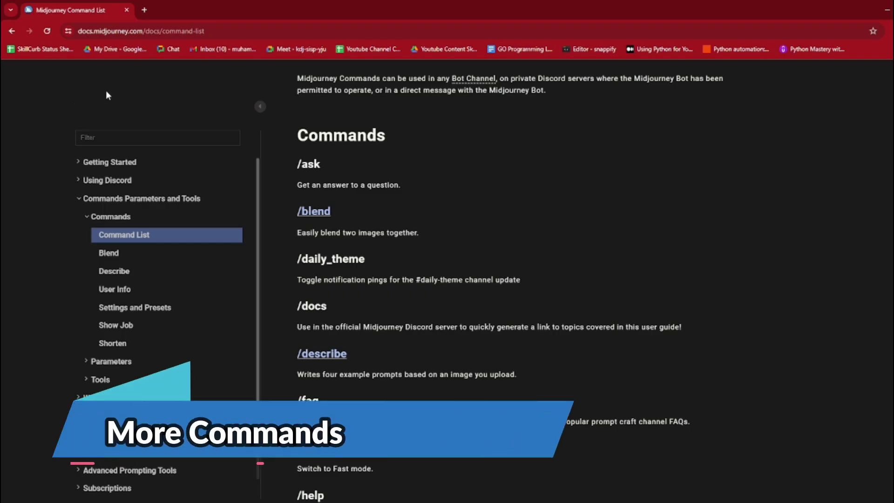
- Examine the Midjourney Command List page at docs.midjourney.com/docs/command-list in the browser, reading through all command descriptions down to the deprecated ones
click(96, 31)
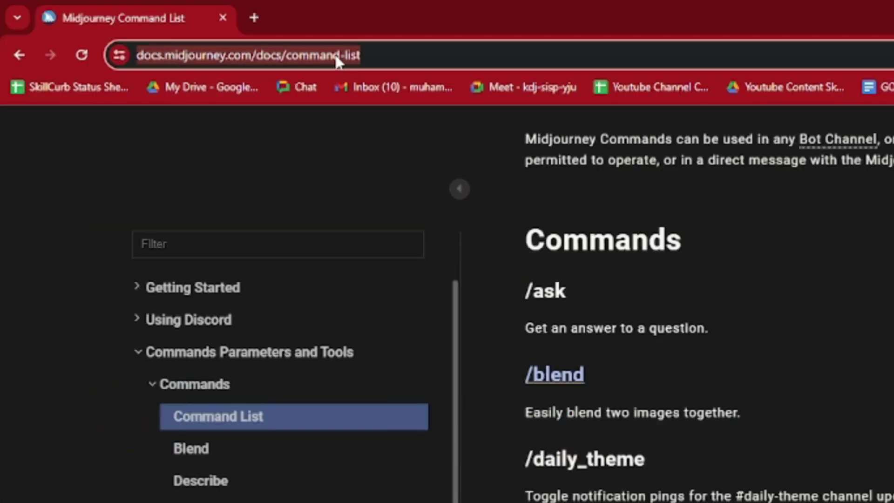
click(562, 329)
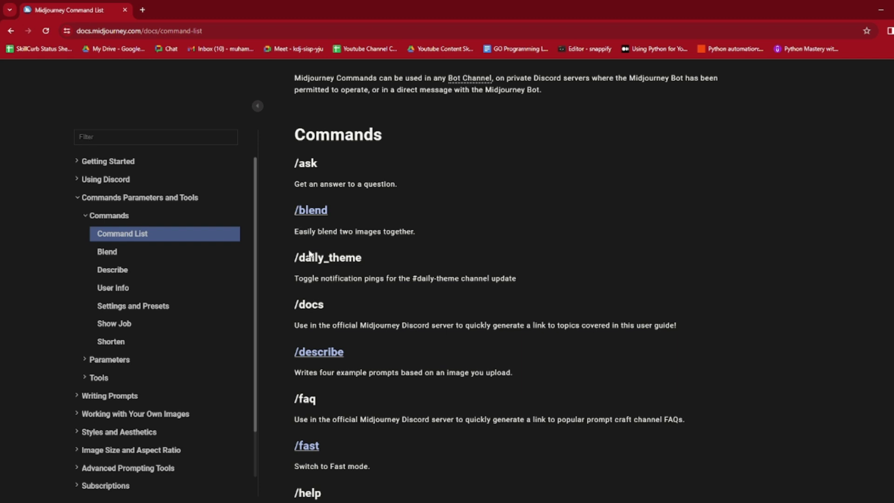
drag(295, 278, 515, 277)
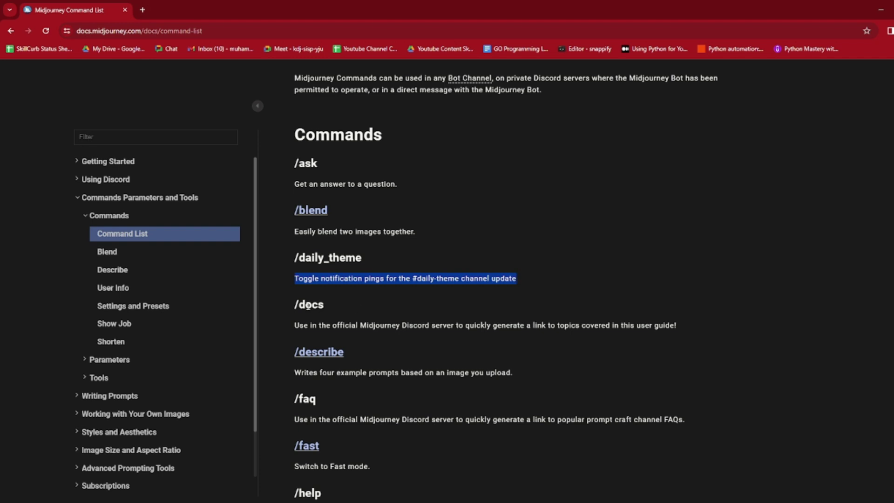
click(320, 314)
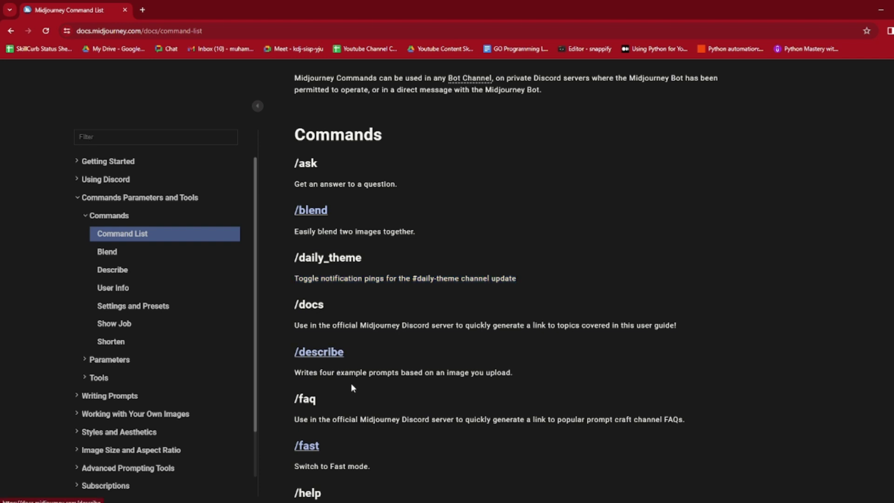
scroll(382, 387, down, 2)
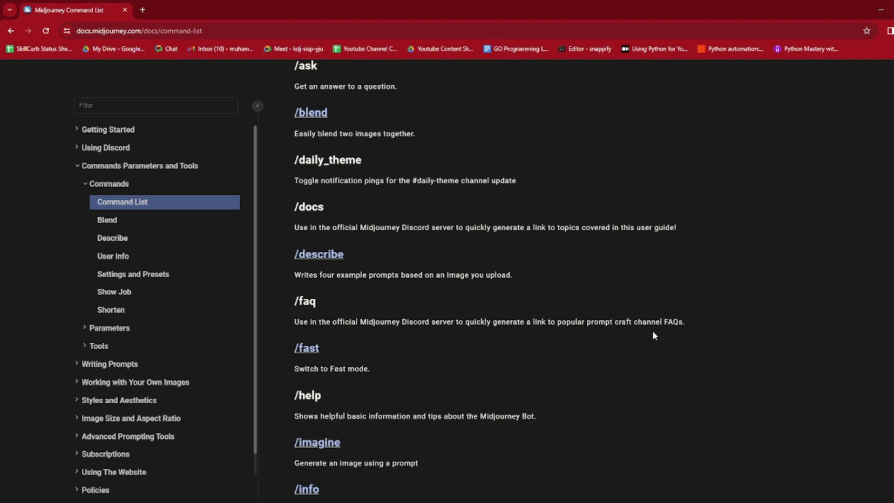
drag(294, 369, 437, 369)
scroll(368, 334, down, 2)
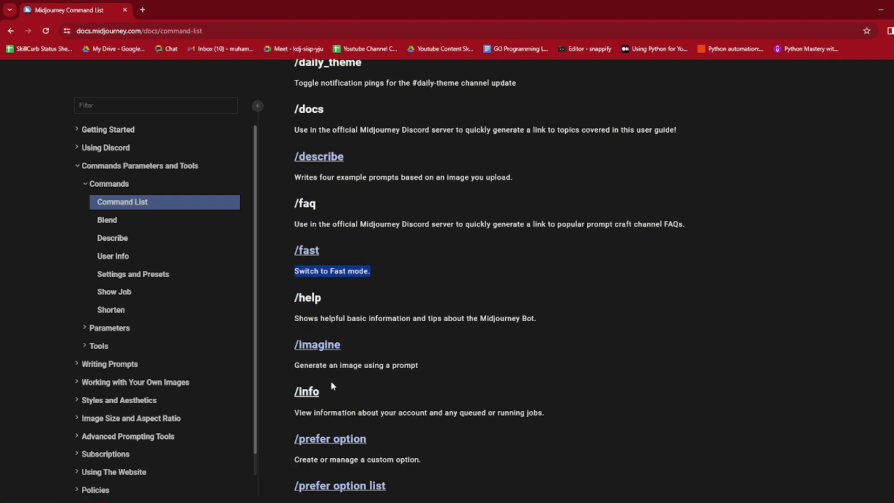
scroll(332, 327, down, 15)
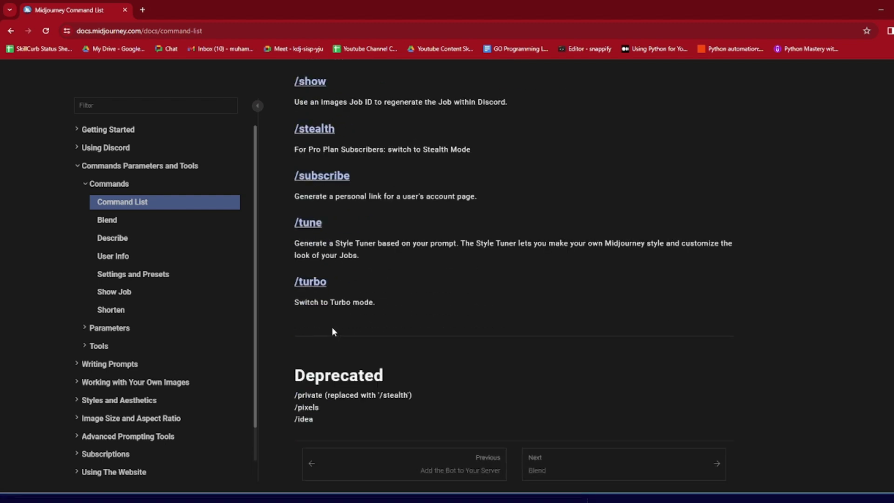
scroll(332, 329, down, 3)
scroll(333, 329, up, 18)
scroll(363, 310, up, 4)
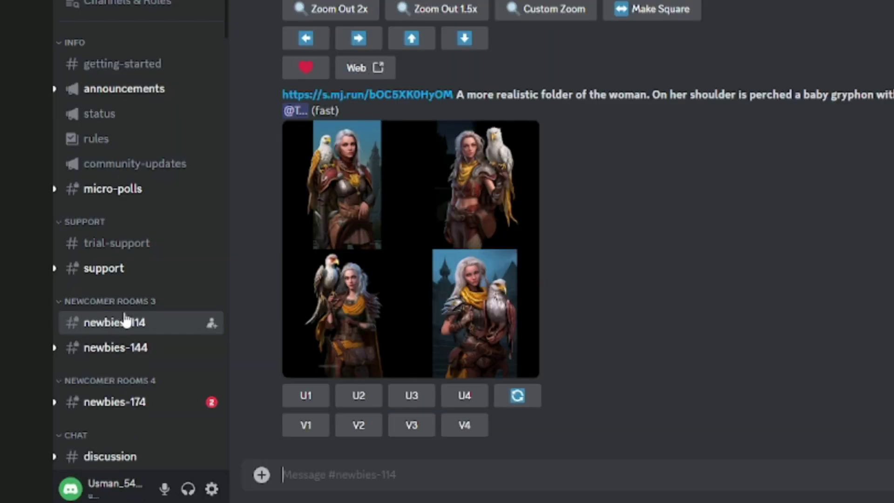
- In newbies-144, enter the /imagine prompt "Oil painting, Impressionist, Woman reading a book in a sun-drenched garden, Make the colors vibrant and the brushstrokes loose, --ar 4:3"
mouse_move(84, 386)
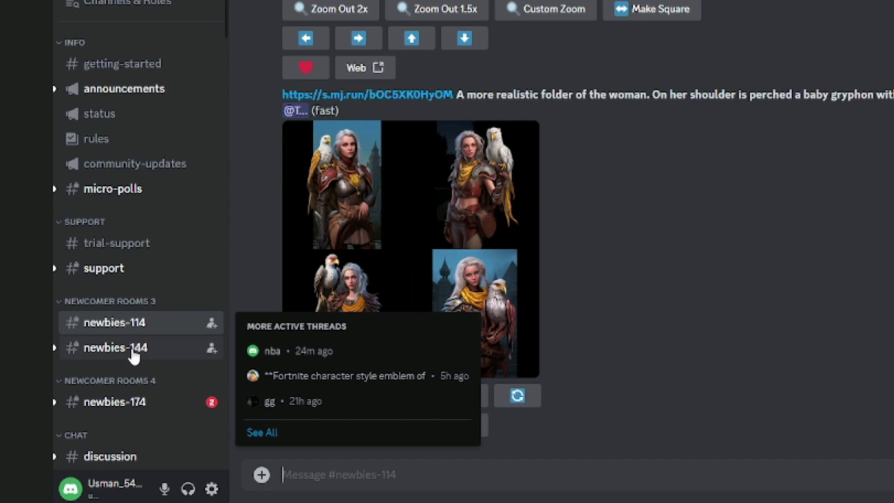
click(140, 356)
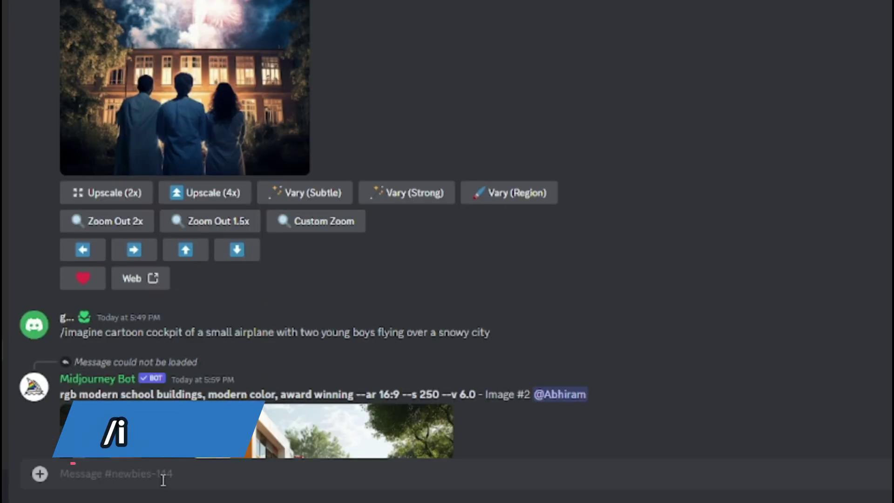
text(/ima)
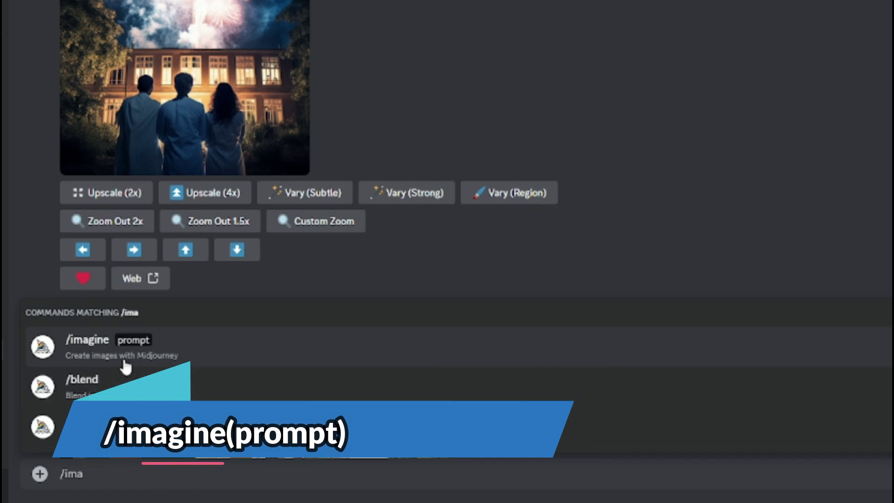
click(164, 361)
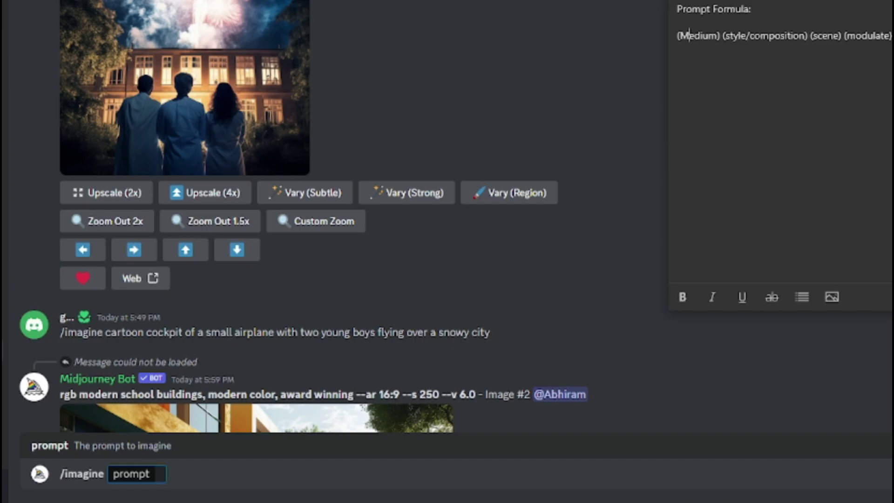
click(545, 44)
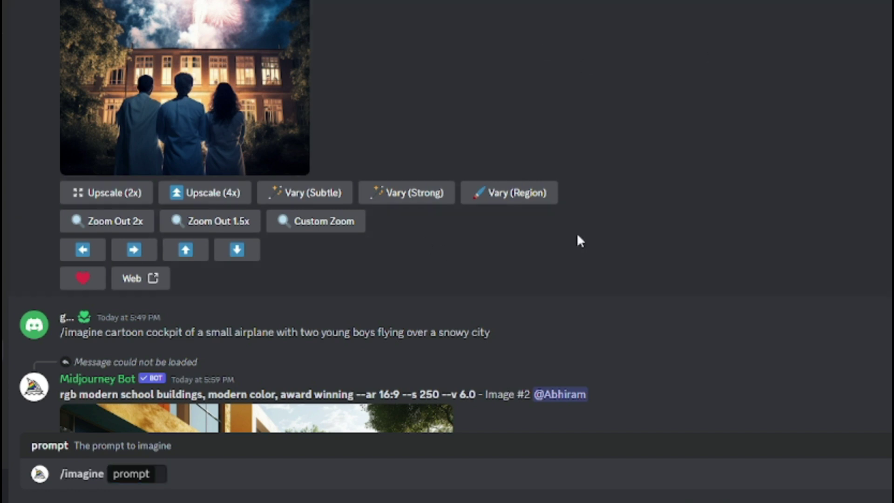
text(Oil painting, Impressionist, Woman reading a book in a sun-drenched garden, Make the colors vibrant and the brushstrokes loose, --ar 4:3)
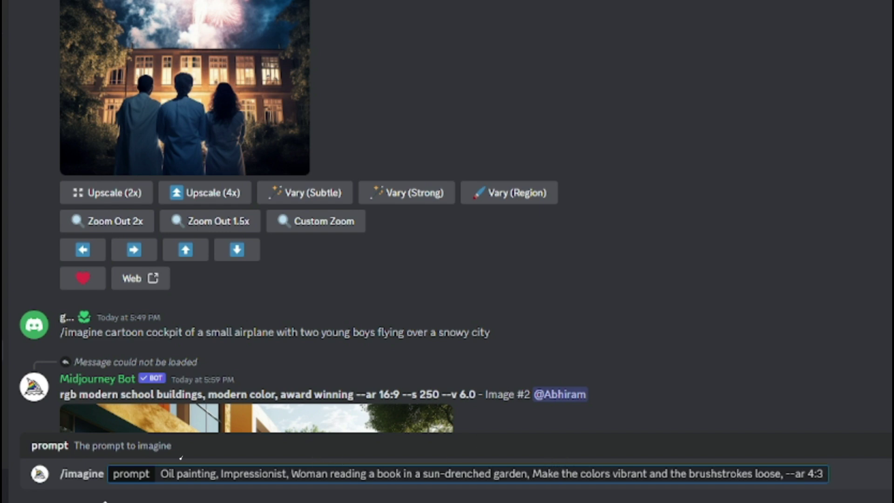
- Review the medium, style, scene, modulation and aspect ratio parts of the /imagine prompt, and submit it
drag(161, 474, 282, 473)
click(231, 474)
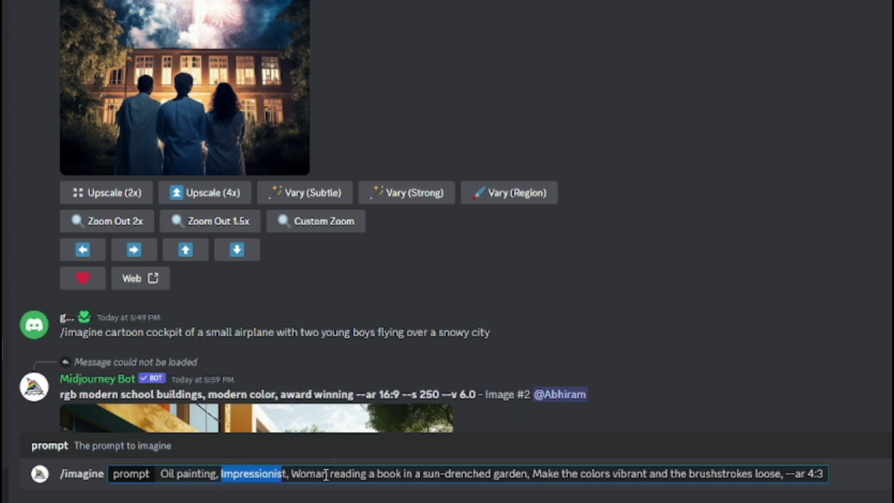
click(297, 474)
drag(292, 474, 529, 473)
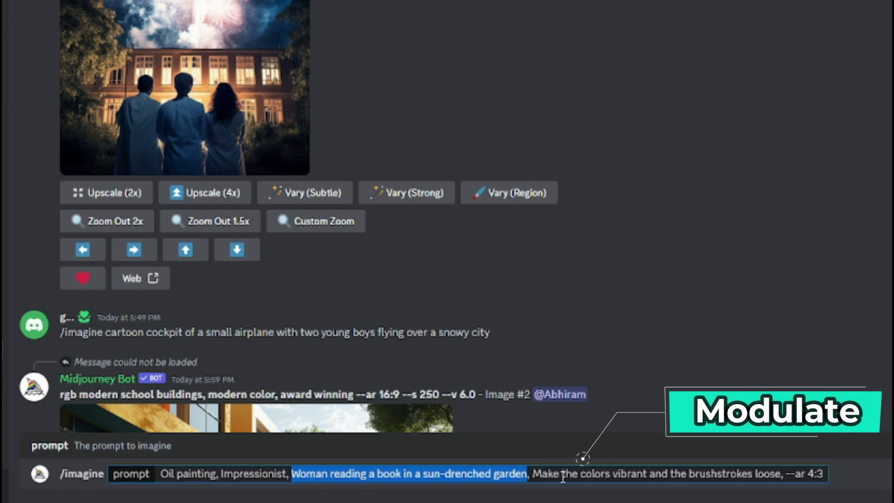
click(533, 474)
drag(532, 474, 787, 474)
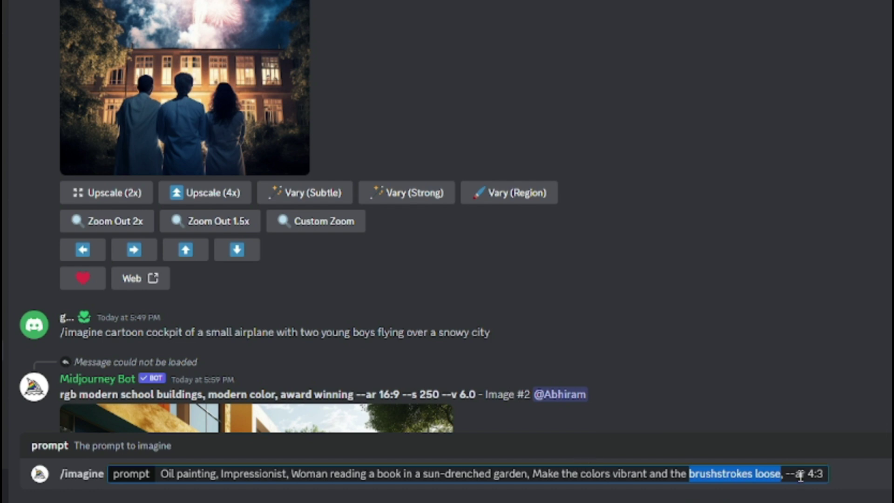
drag(808, 474, 826, 474)
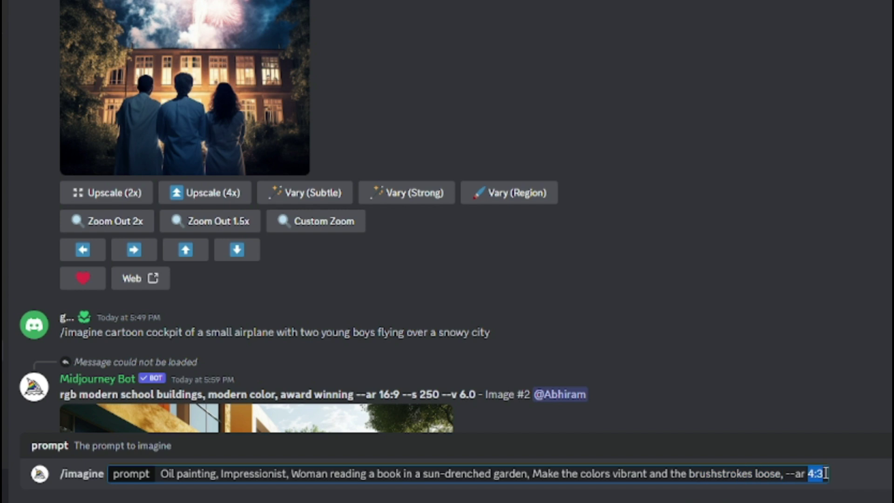
click(826, 473)
key(Return)
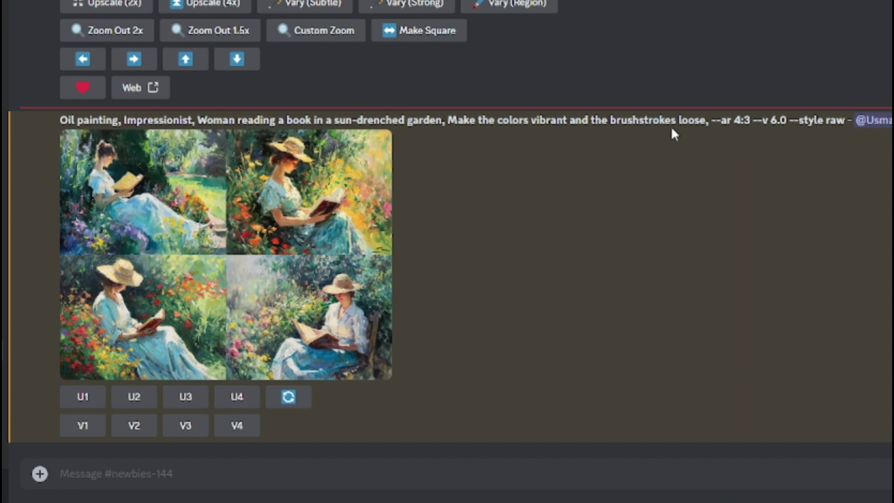
- Check the aspect ratio in the generated result's prompt and view the four-image grid enlarged
double_click(737, 119)
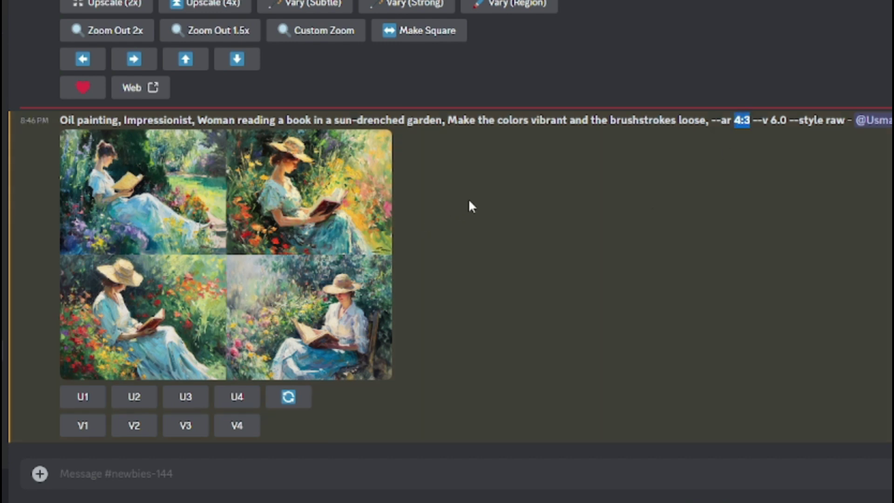
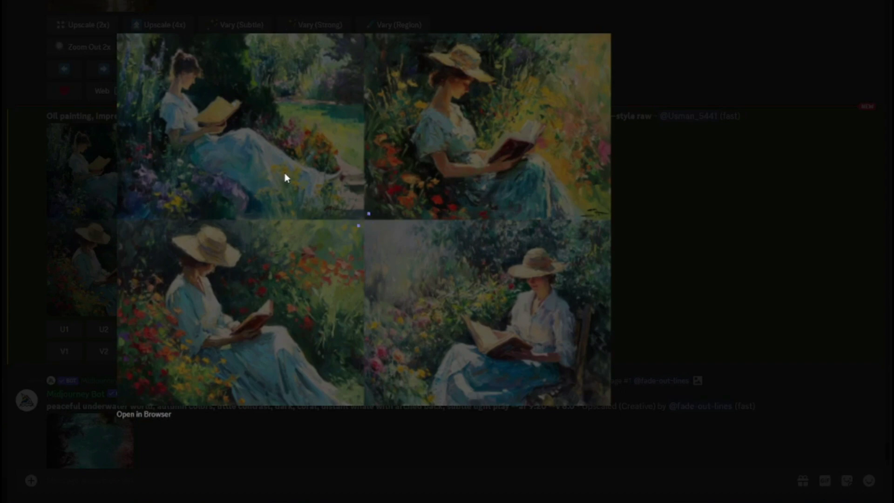
click(52, 299)
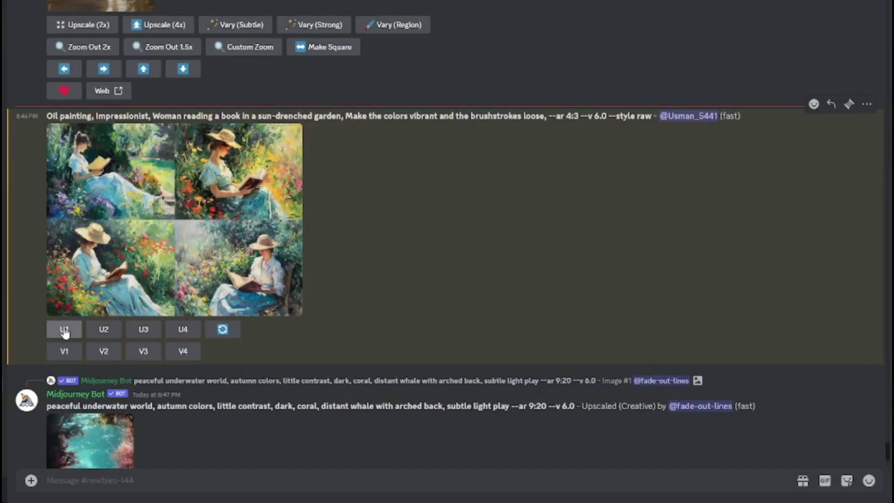
click(211, 177)
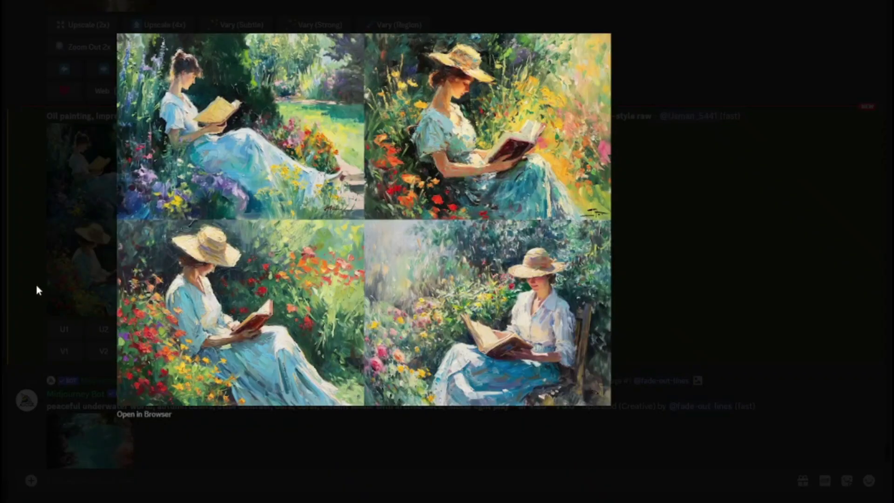
click(37, 286)
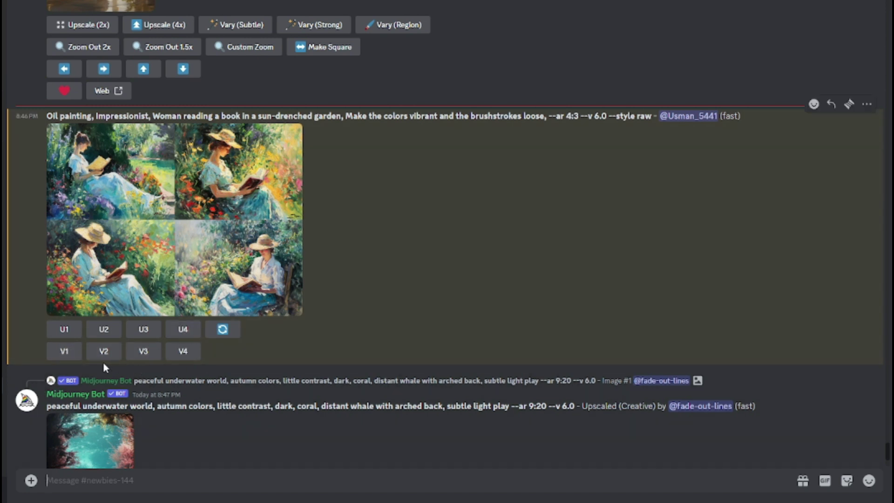
- Inspect the fourth image in the enlarged grid and generate variations of it
click(258, 267)
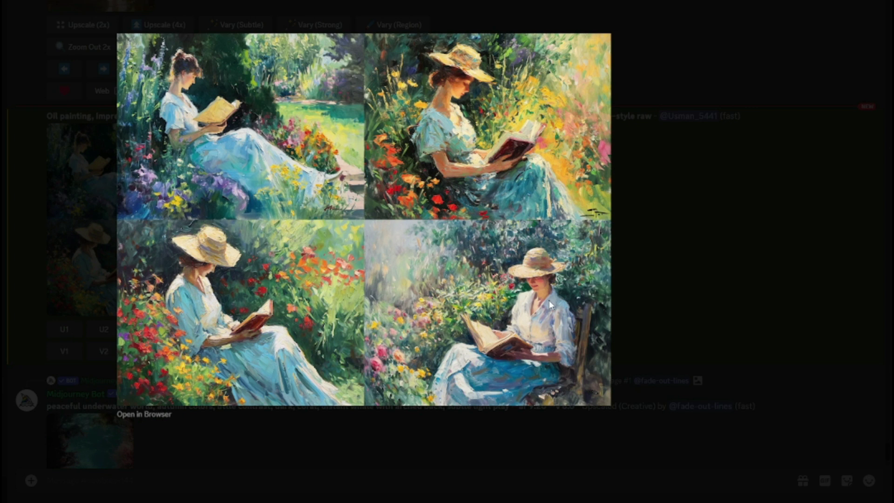
click(653, 283)
click(195, 352)
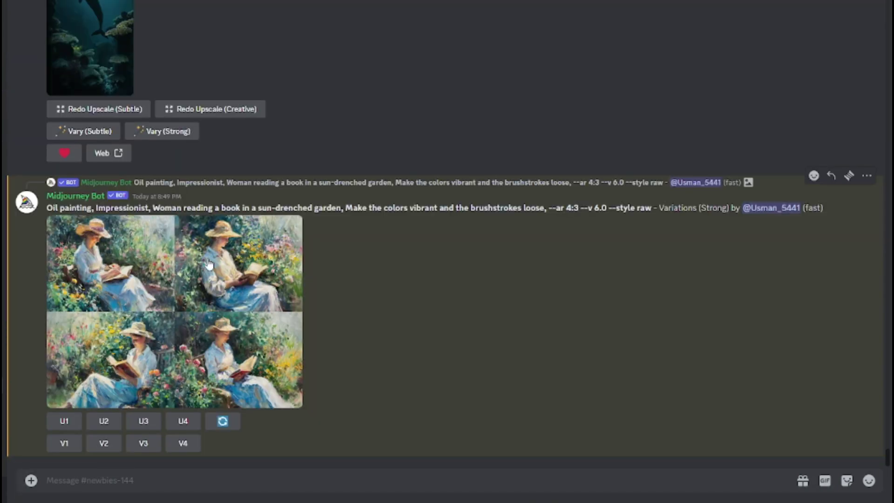
- Compare the fourth image of the original oil painting grid with its newly generated variations
scroll(242, 290, up, 10)
right_click(274, 386)
click(398, 378)
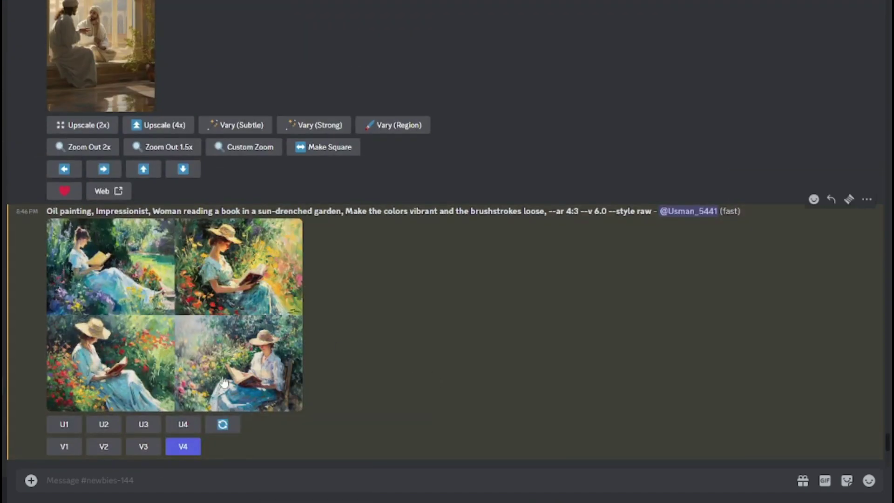
click(258, 362)
click(629, 300)
scroll(123, 249, down, 10)
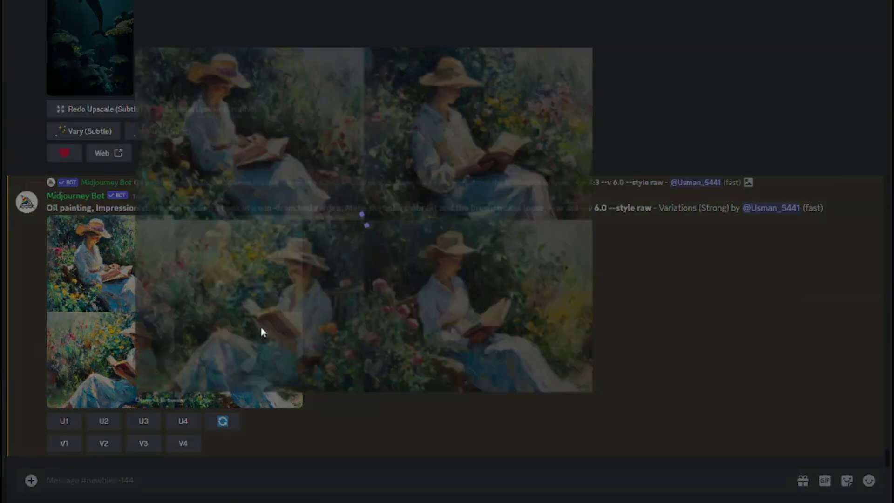
- View the oil painting variations grid enlarged and upscale its third image
click(261, 353)
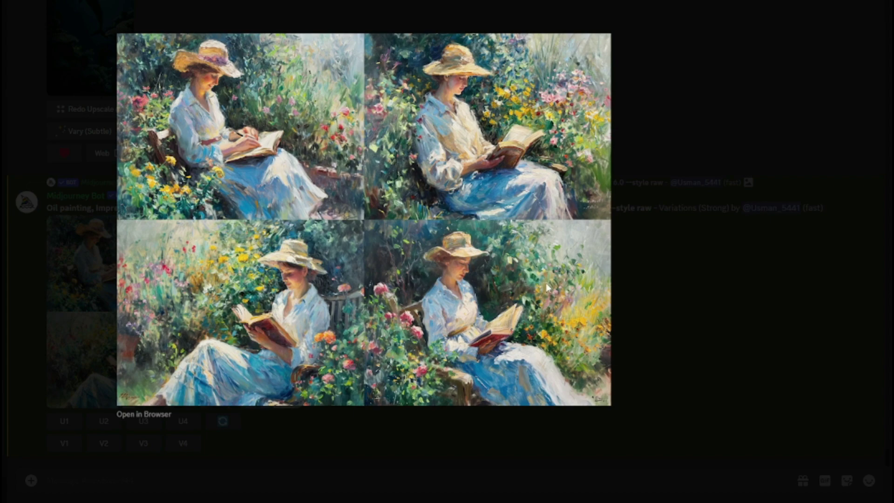
click(308, 416)
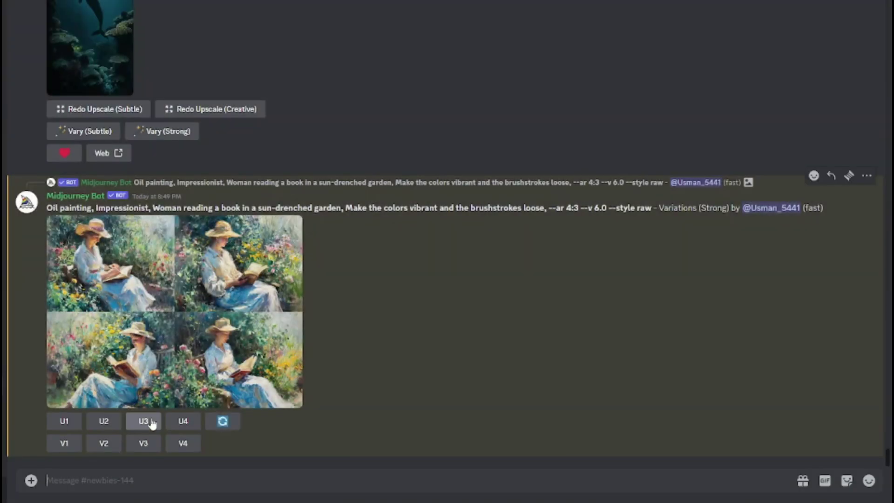
click(151, 422)
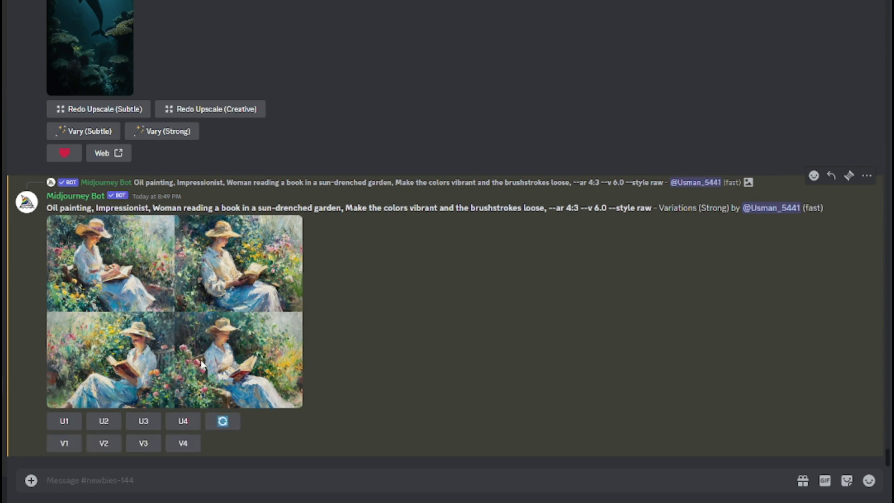
- Examine the upscaled third oil painting at enlarged size and review the prompt text above it
scroll(228, 281, up, 4)
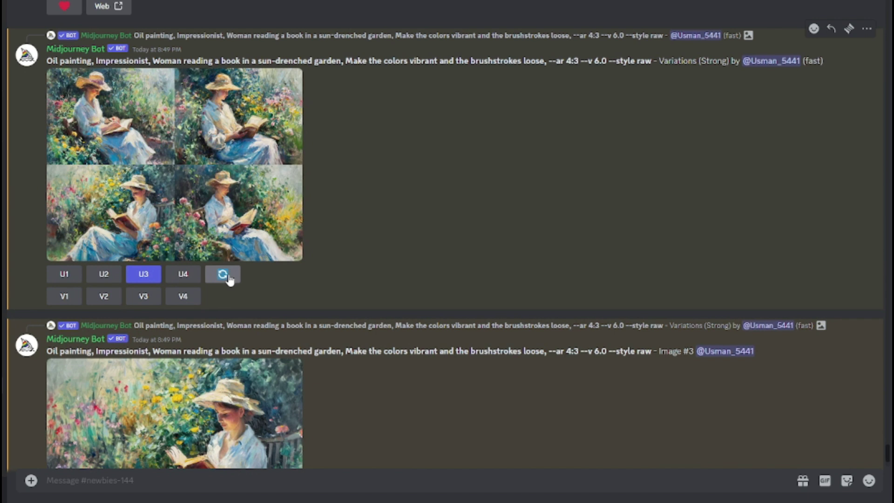
scroll(230, 279, down, 4)
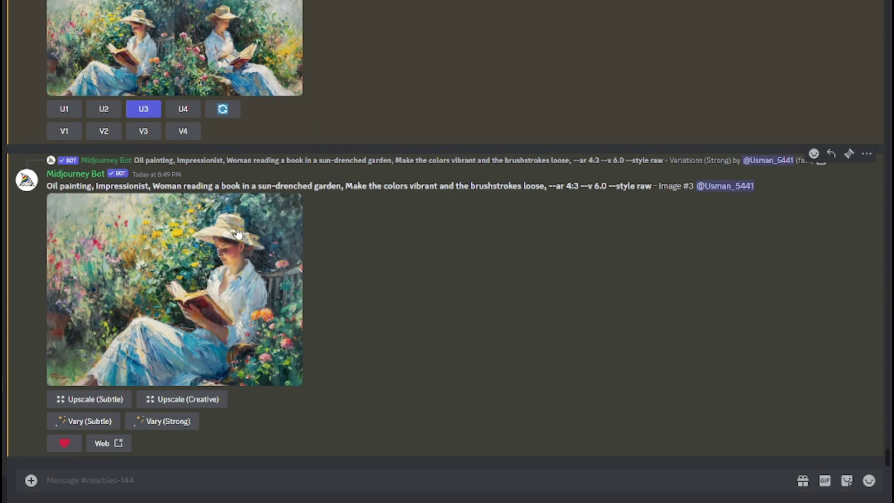
click(233, 267)
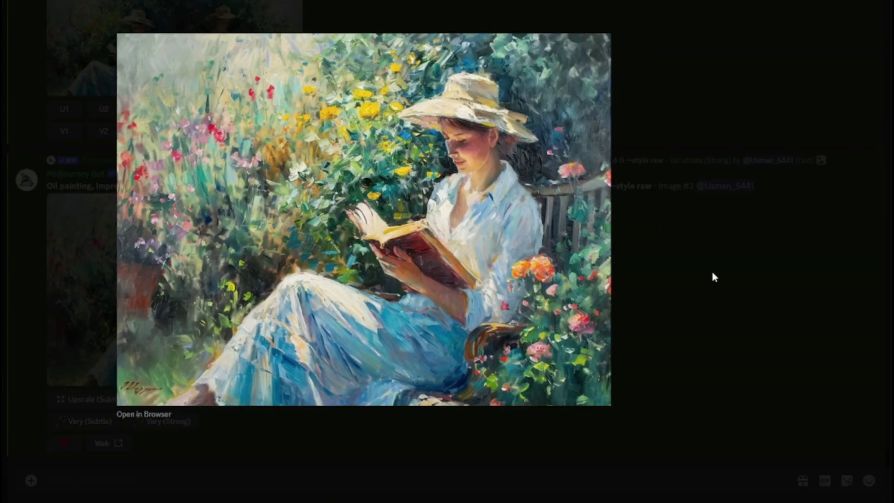
click(711, 269)
drag(171, 186, 545, 188)
click(158, 301)
click(623, 226)
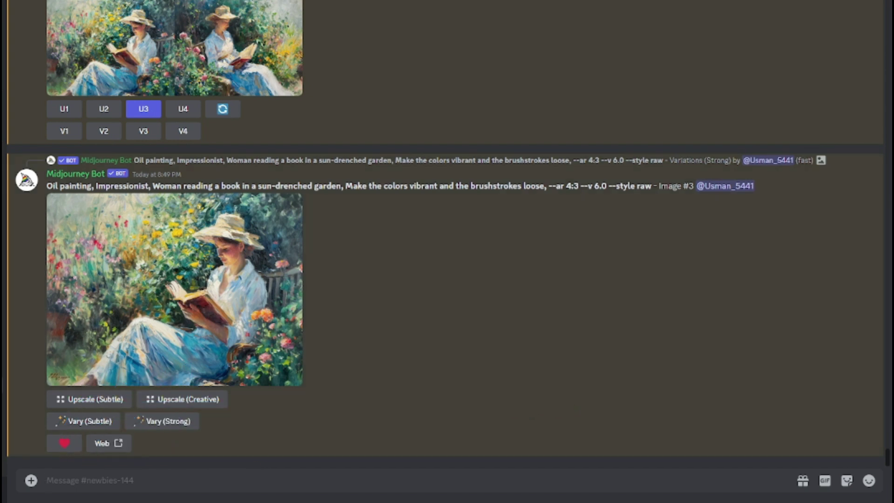
- Review and send the prompt "Digital art, Surreal, A city floating in the clouds, Add a sense of mystery and wonder, --zoom 2x"
text(Digital art, Surreal, A city floating in the clouds, Add a sense of mystery and wonder, --zoom 2x)
double_click(68, 481)
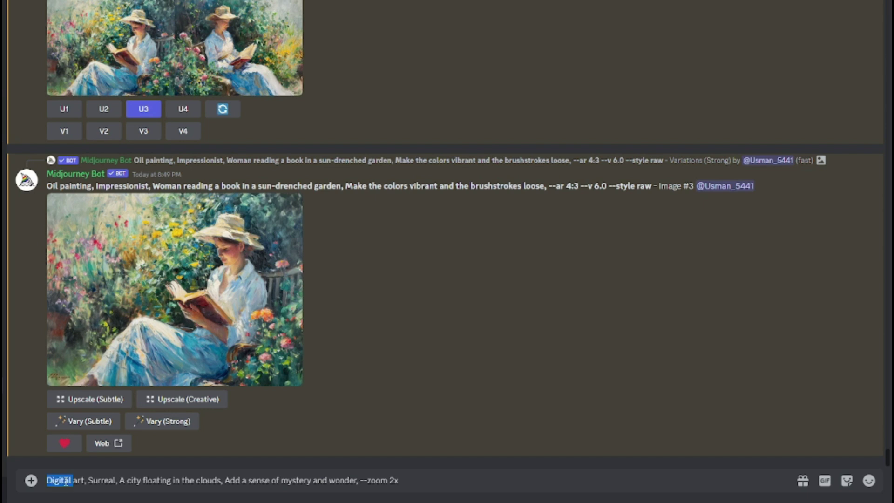
double_click(112, 480)
double_click(123, 480)
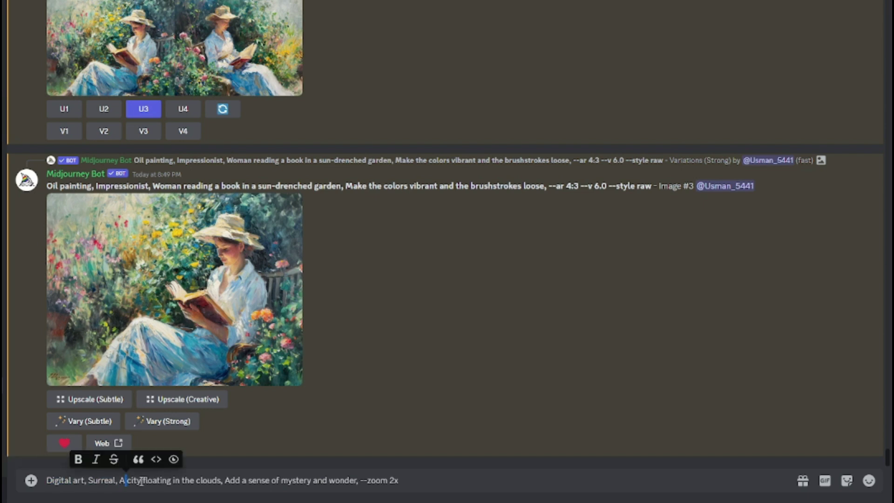
double_click(244, 480)
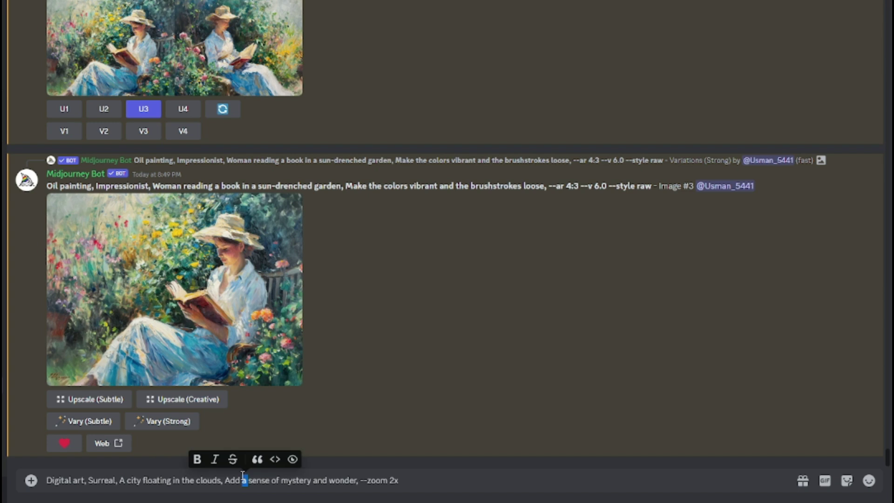
click(403, 484)
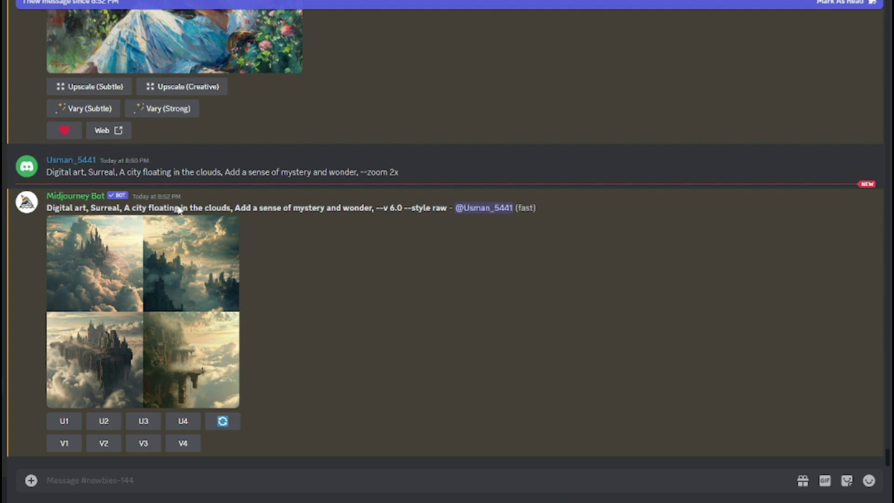
- View the floating city grid enlarged and upscale its third image
click(172, 300)
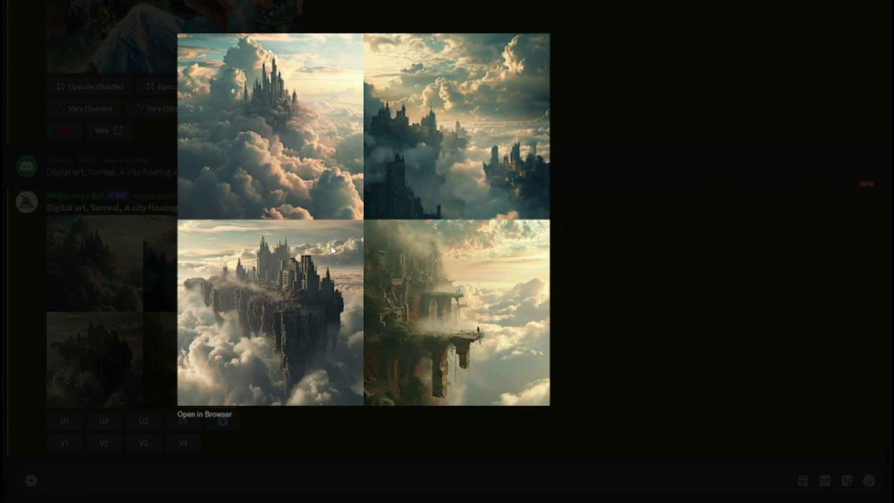
click(601, 279)
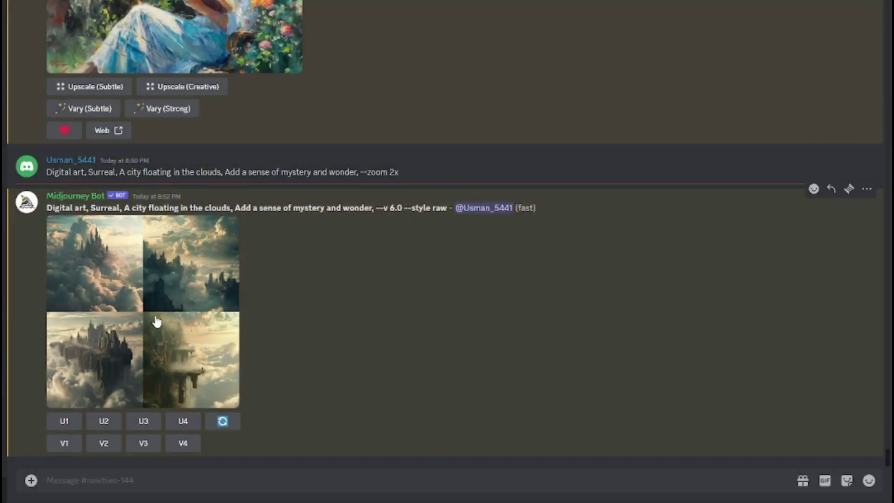
click(145, 423)
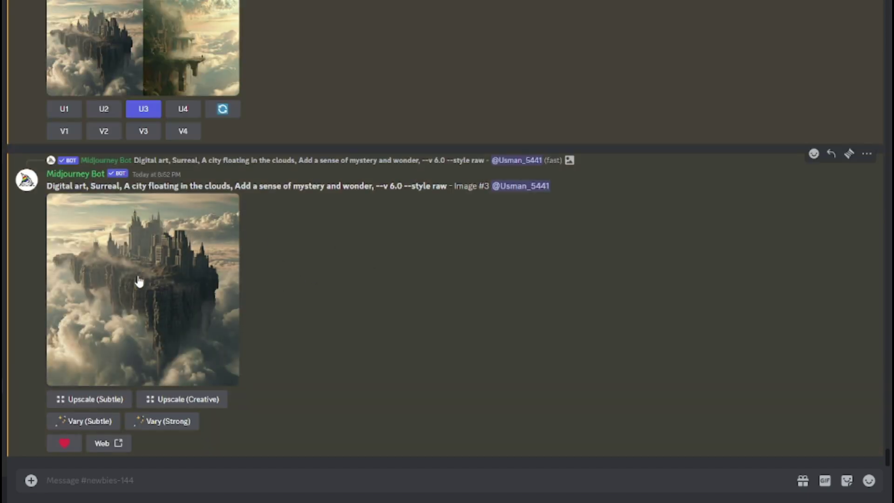
- Examine the upscaled floating city image at enlarged size and return to the chat
click(138, 282)
right_click(457, 187)
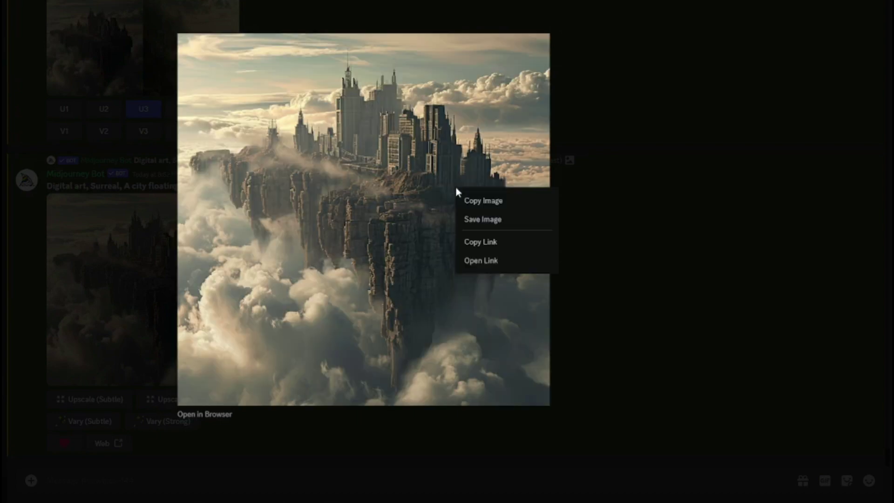
click(501, 129)
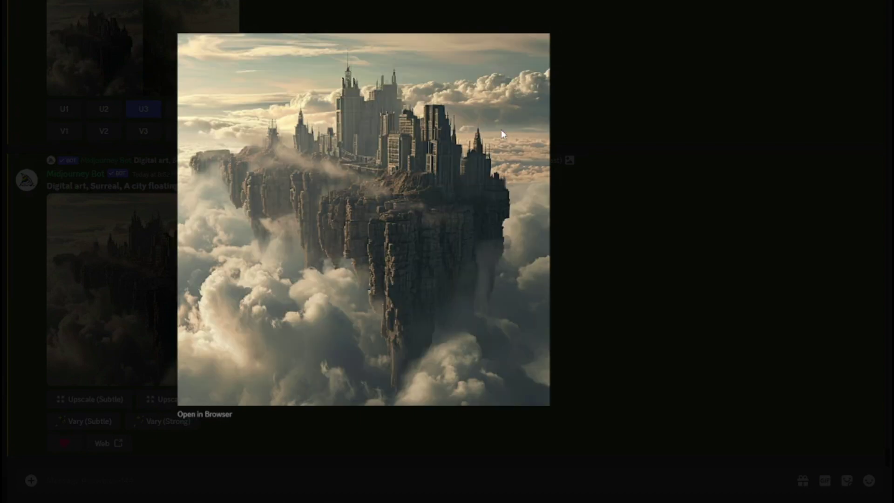
click(610, 246)
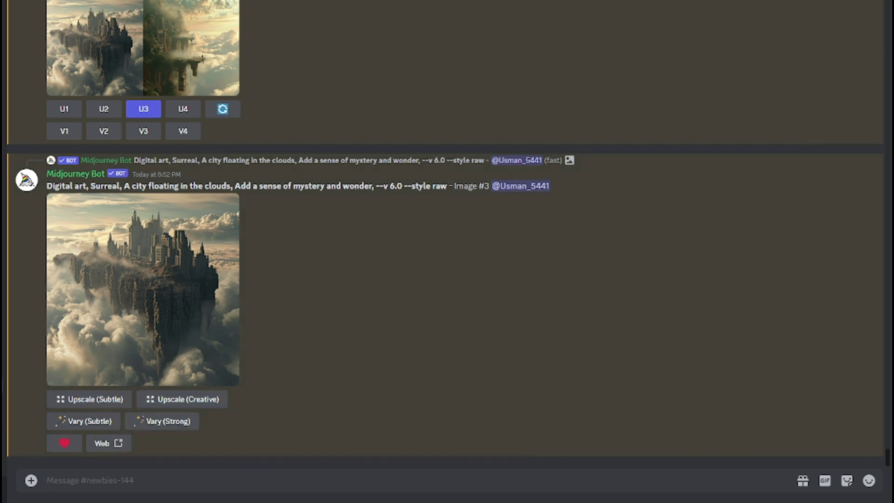
- Submit the /imagine prompt "Black and white, A lone astronaut standing on the surface of Mars, Focus on the vastness and isolation of the landscape, --grainy"
click(86, 480)
text(/ima)
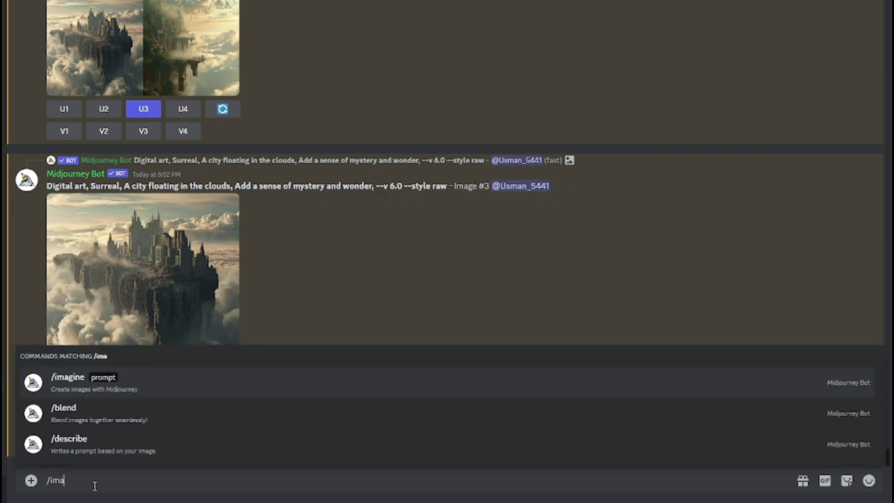
click(156, 383)
text(Black and white, A lone astronaut standing on the surface of Mars, Focus on the vastness and isolation of the landscape, --grainy)
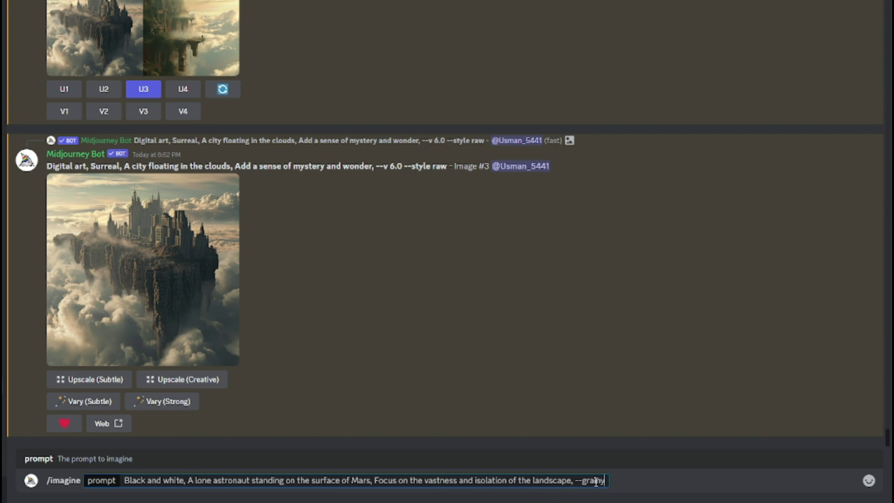
drag(582, 481, 605, 481)
click(645, 477)
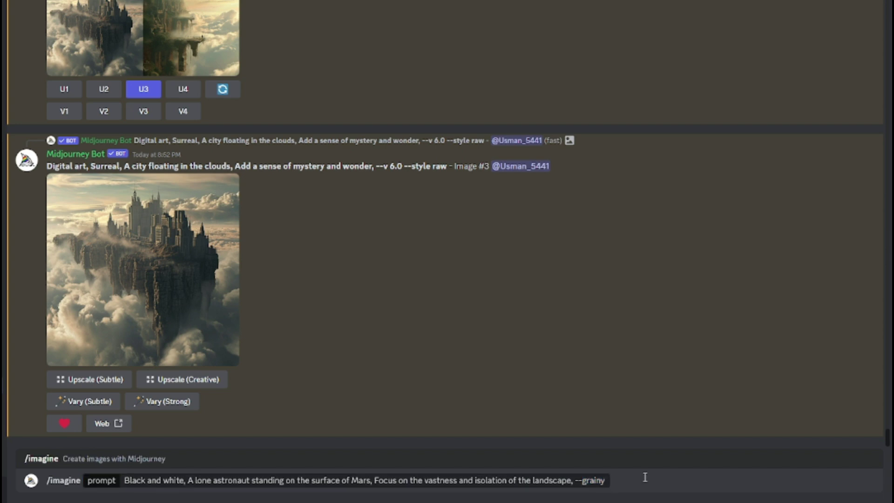
key(Return)
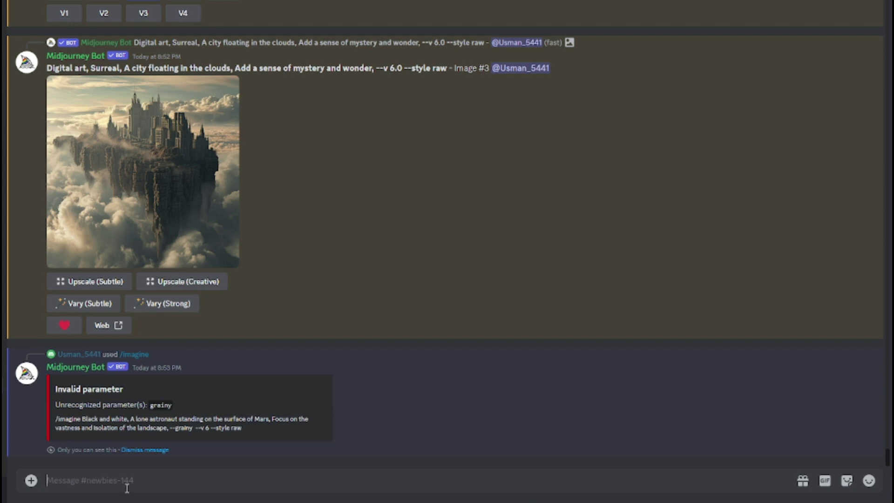
- Enter the black-and-white Mars astronaut /imagine prompt again with --zoom 2x in place of --grainy, and submit it
text(/)
click(125, 274)
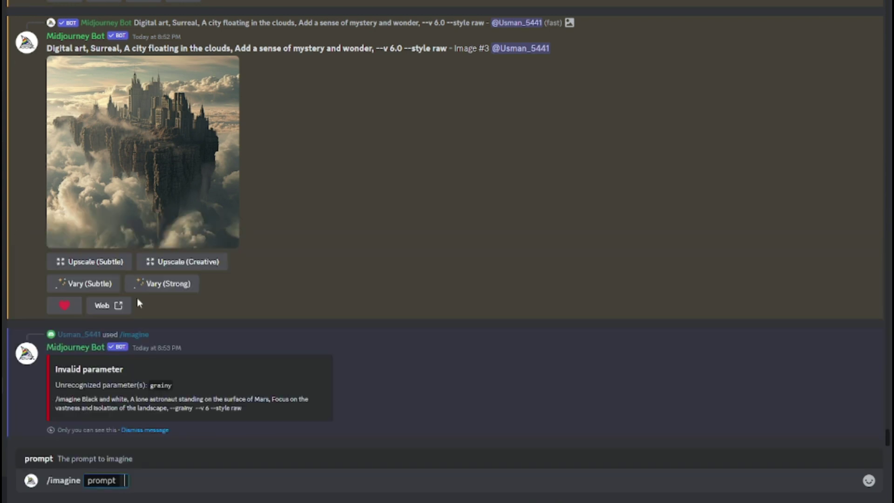
text(Black and white, A lone astronaut standing on the surface of Mars, Focus on the vastness and isolation of the landscape, --grainy)
double_click(588, 481)
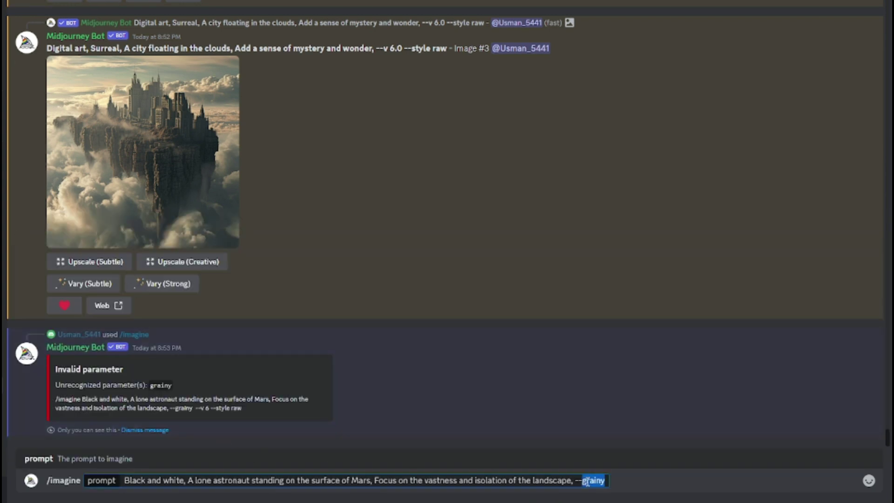
text(zoom 2x)
key(Return)
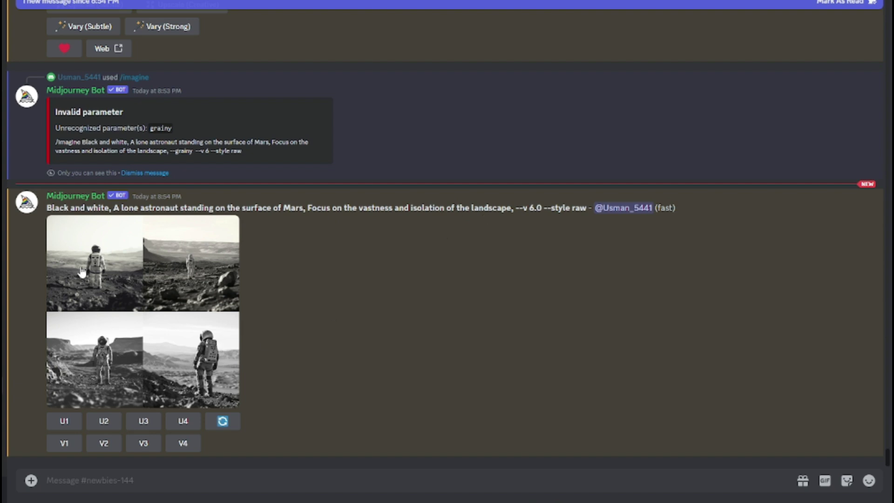
- View the astronaut grid enlarged and generate variations of its third image
click(142, 276)
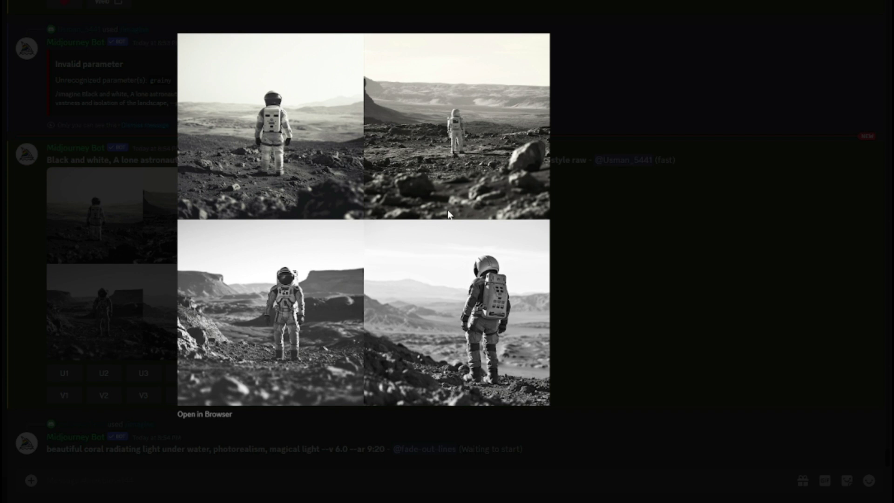
click(623, 303)
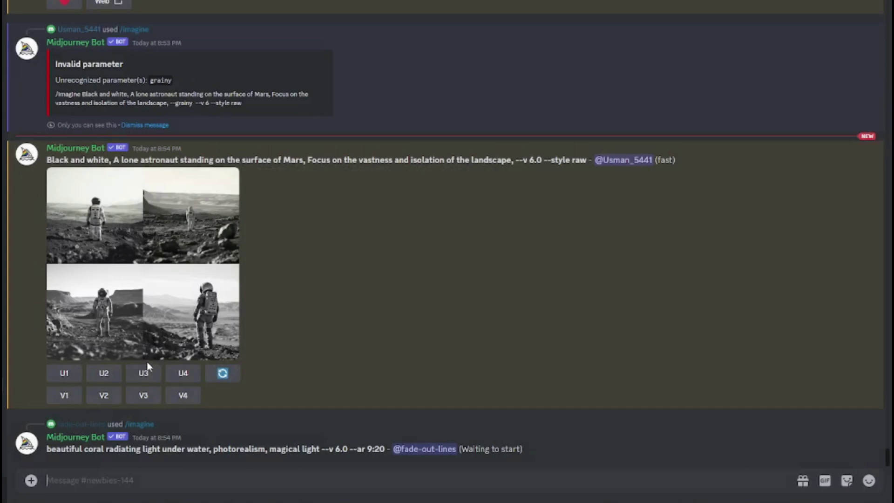
click(142, 396)
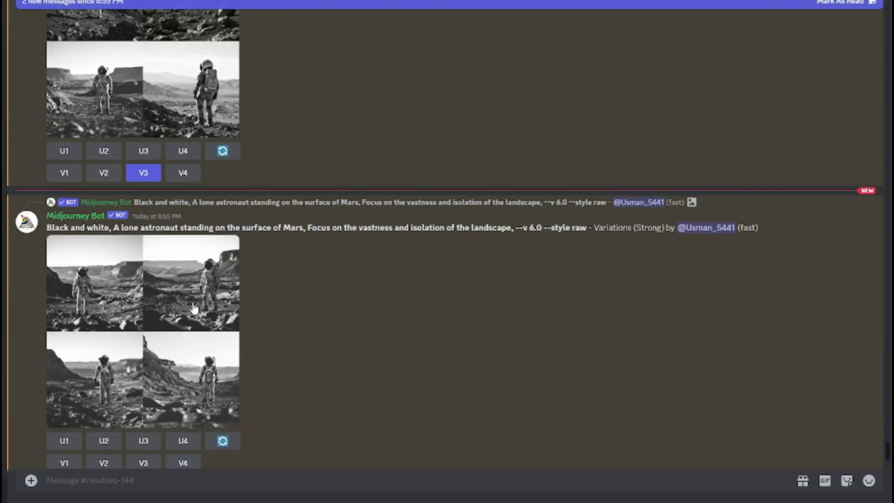
- Compare the original astronaut grid with its enlarged variations, and upscale the second variation
scroll(161, 319, up, 3)
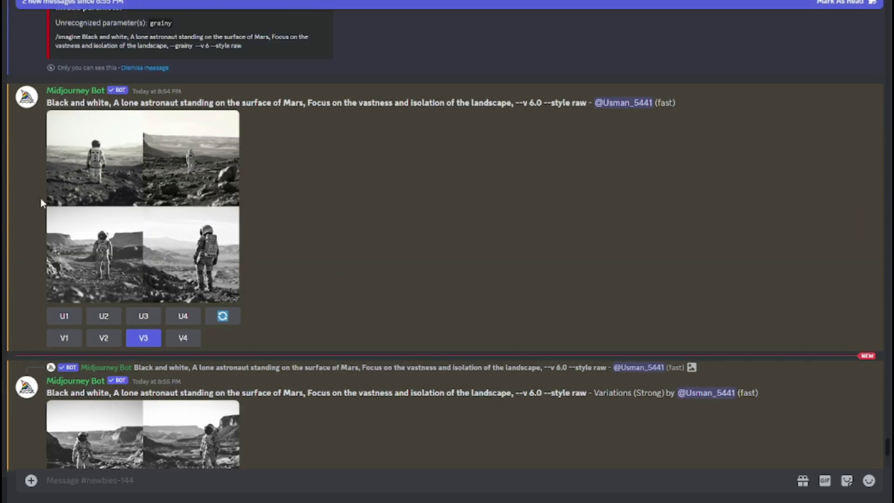
scroll(120, 270, down, 4)
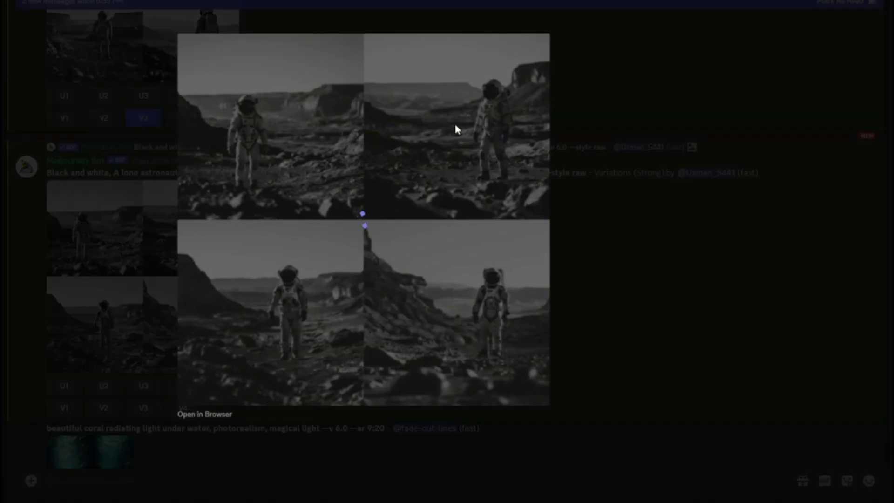
click(627, 298)
scroll(156, 337, down, 3)
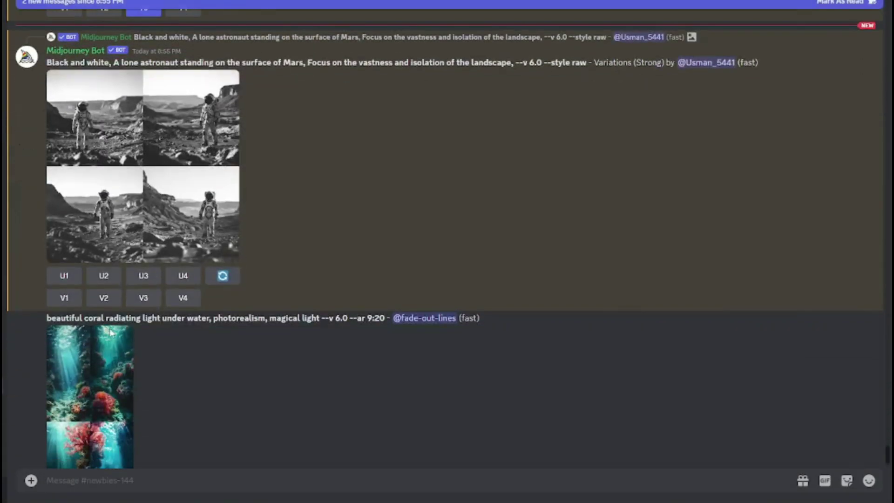
click(103, 275)
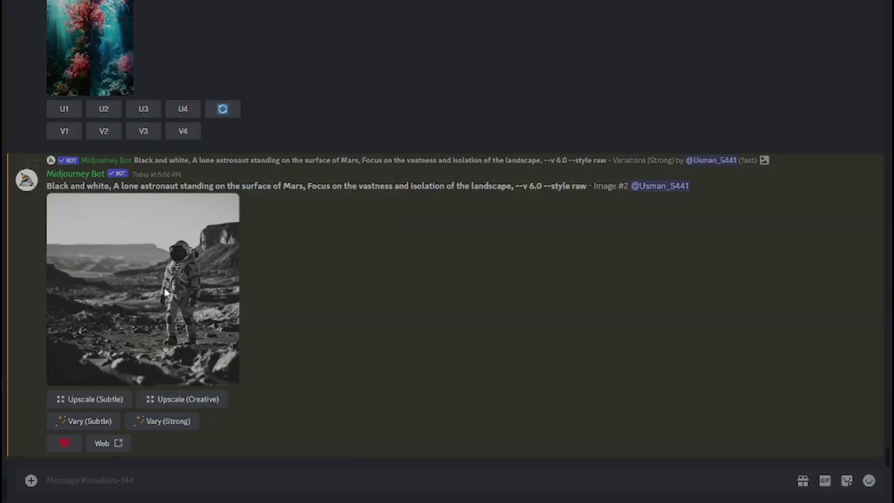
- Examine the upscaled astronaut image at enlarged size and return to the chat
click(165, 292)
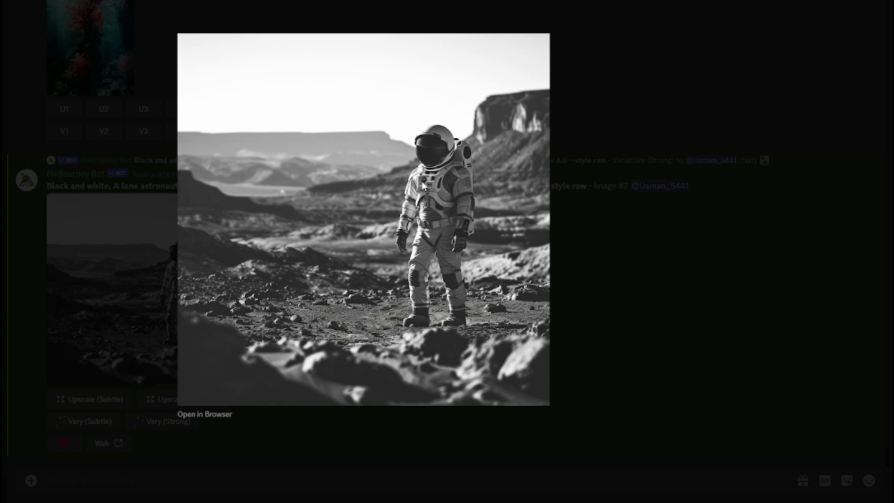
right_click(357, 283)
click(336, 241)
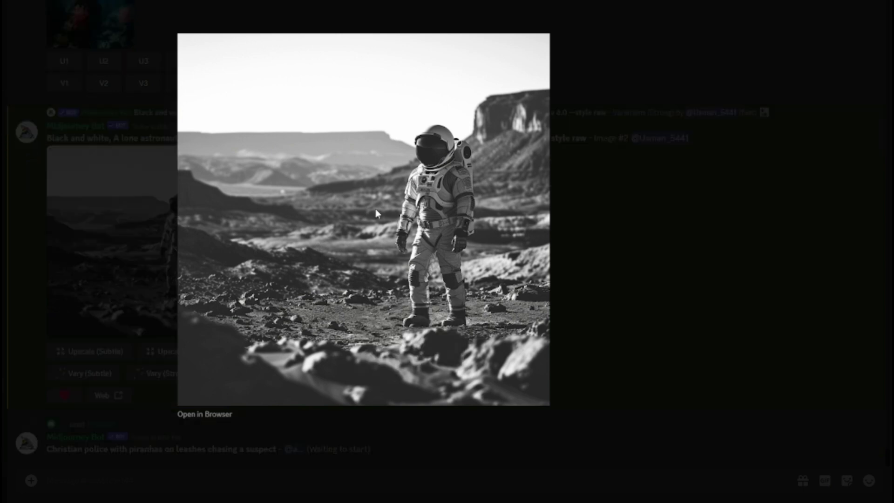
click(621, 230)
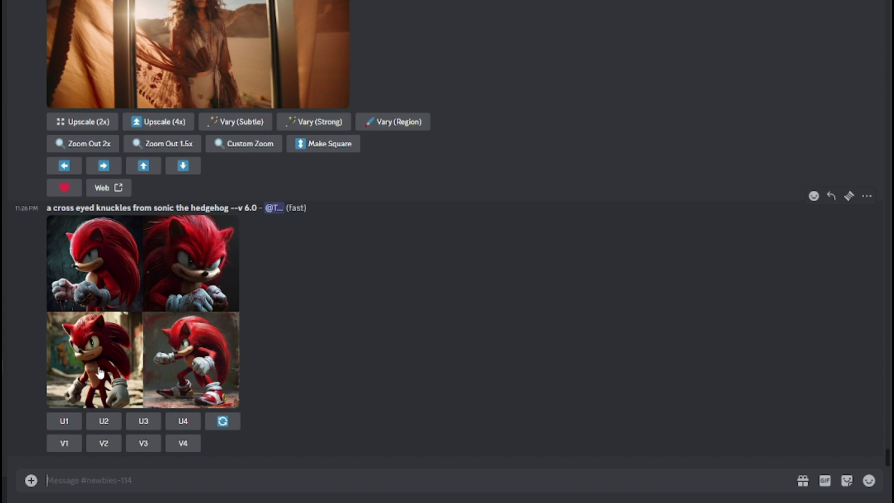
- Upload the silver-tabby-cat-sitting-on-green-background-free-photo image from the Pictures folder and send it to the channel
click(30, 483)
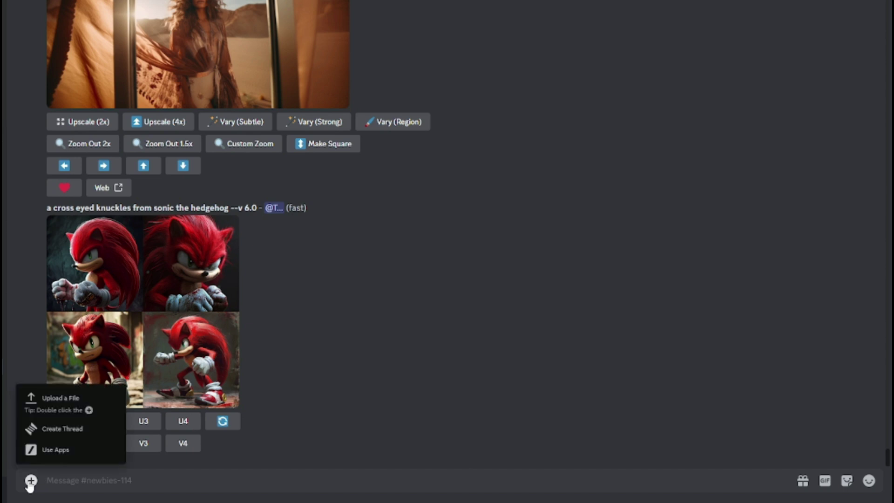
click(66, 414)
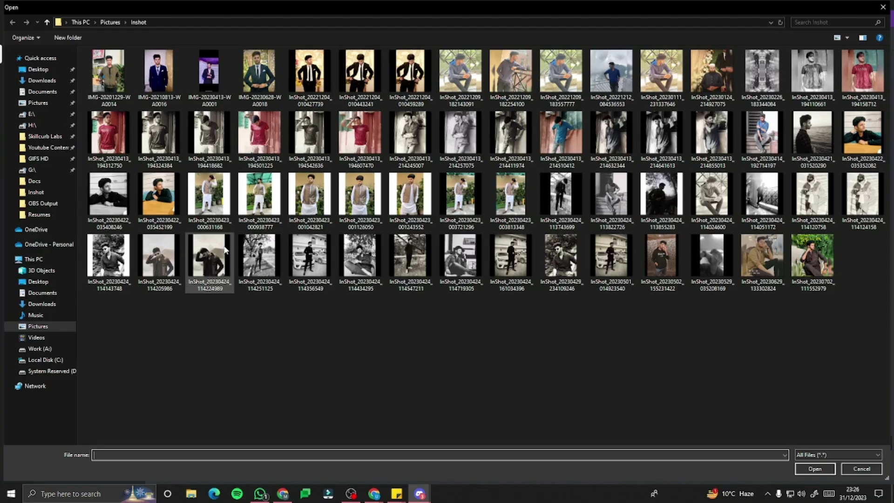
click(110, 23)
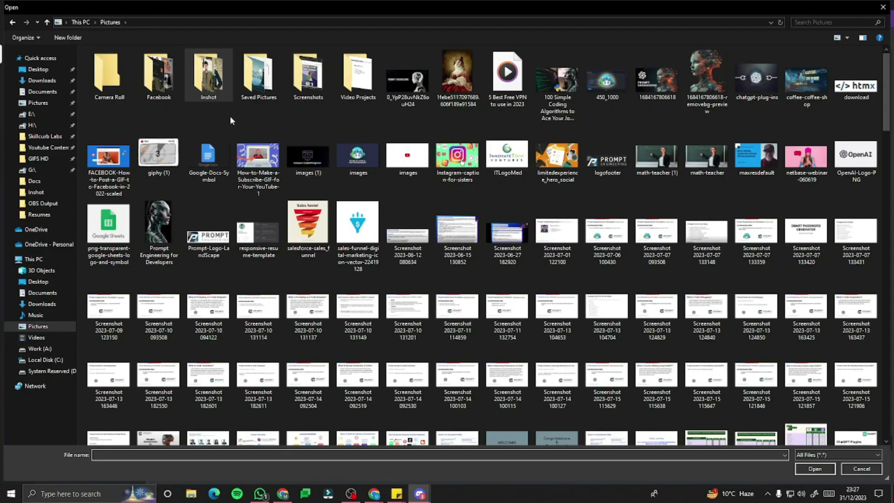
scroll(222, 119, down, 15)
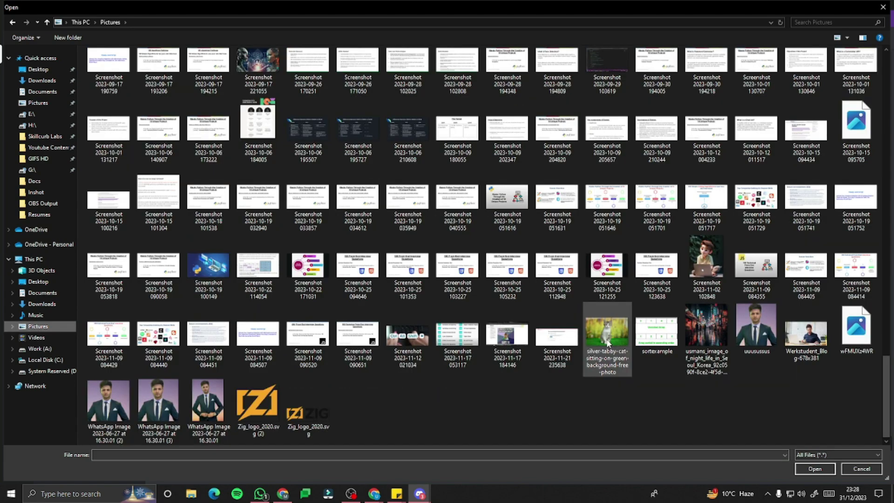
double_click(608, 337)
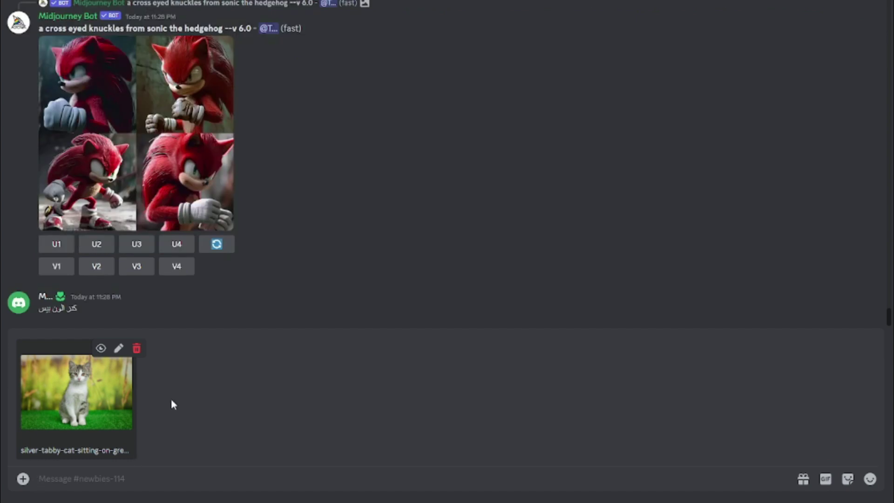
key(Return)
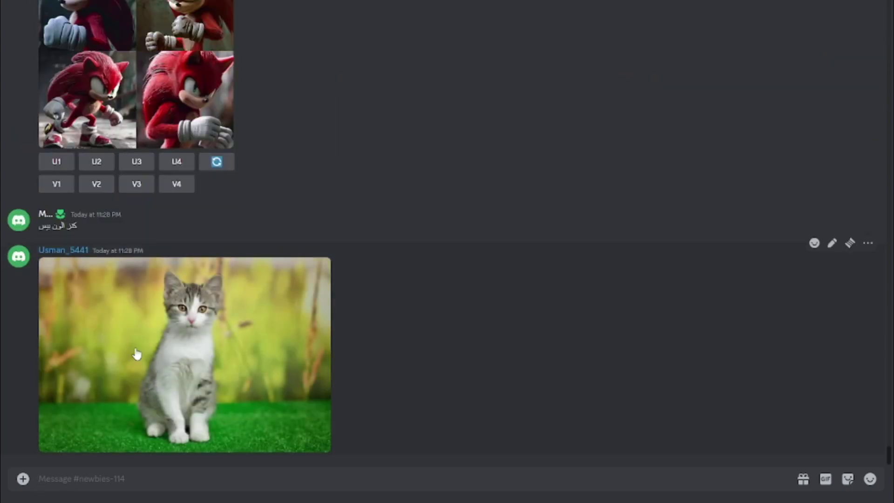
- Copy the link of the uploaded cat photo
right_click(86, 315)
key(Escape)
right_click(145, 317)
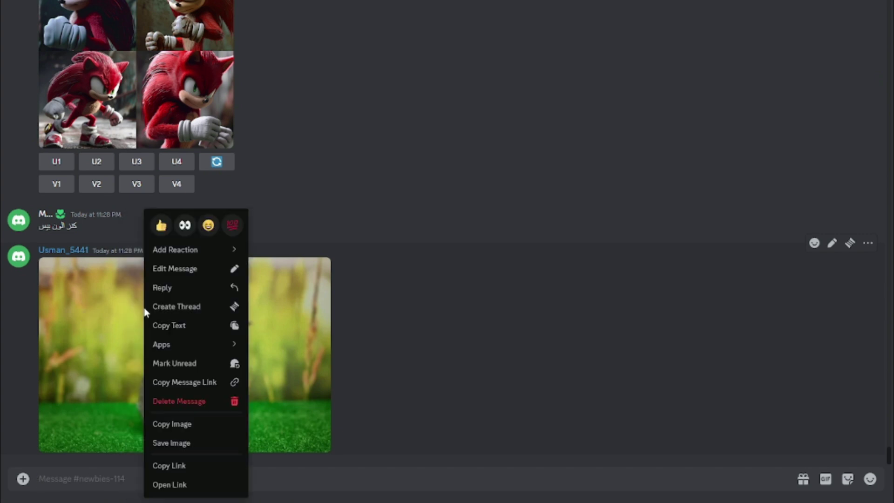
click(180, 425)
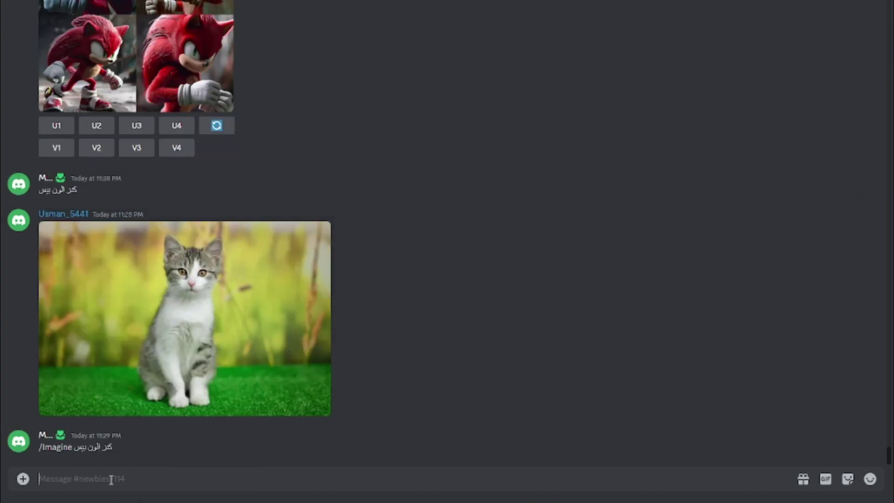
- Submit an /imagine prompt with the cat photo's link placed before "cat dancing in the jungle, dramatic scene"
text(/im)
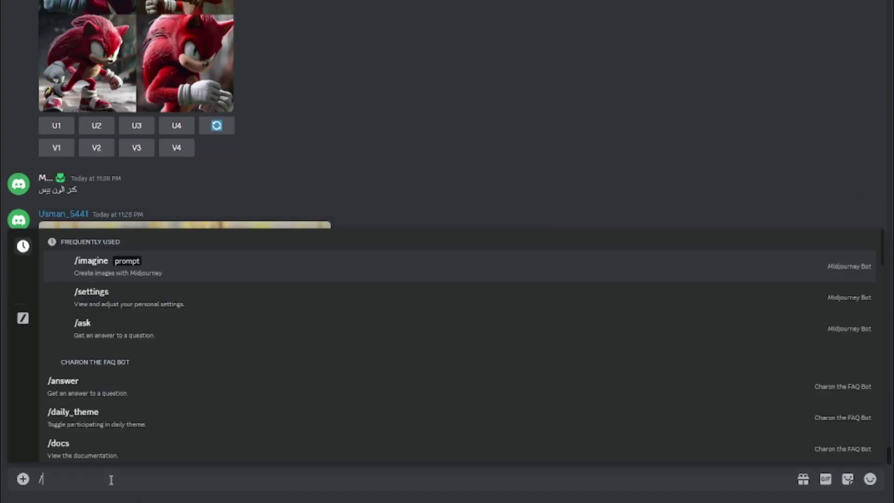
click(129, 383)
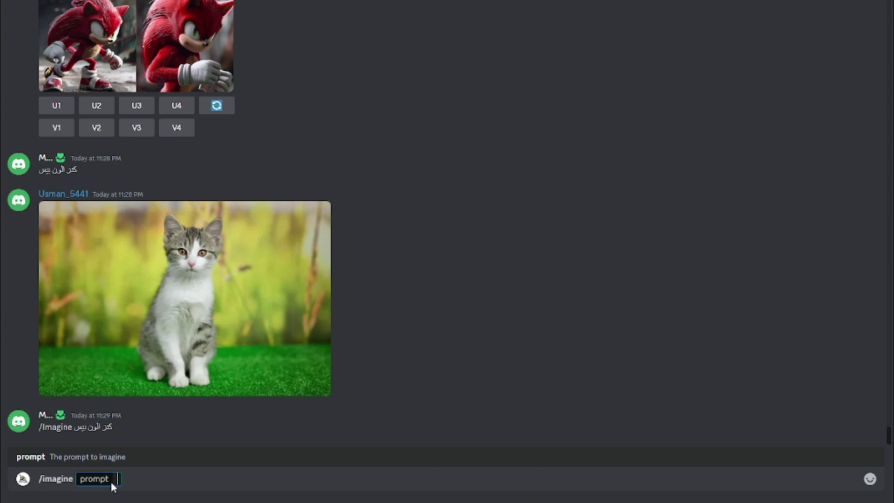
key(ctrl+v)
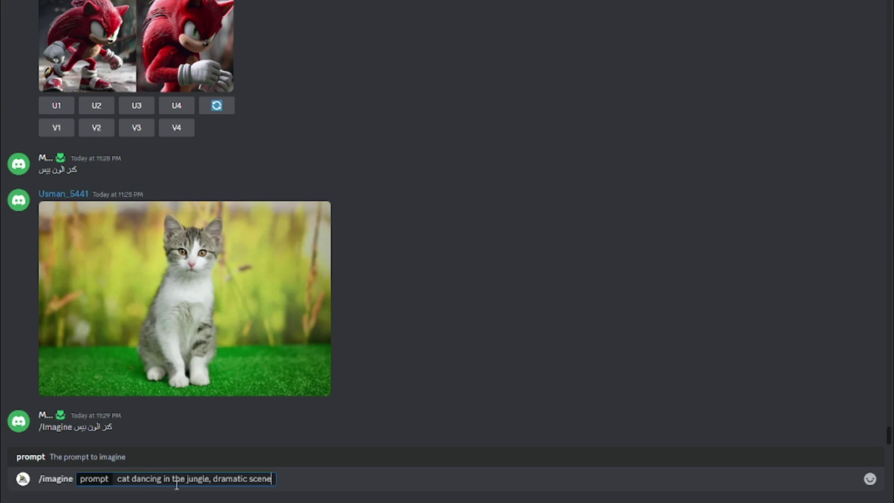
click(118, 480)
key(ctrl+v)
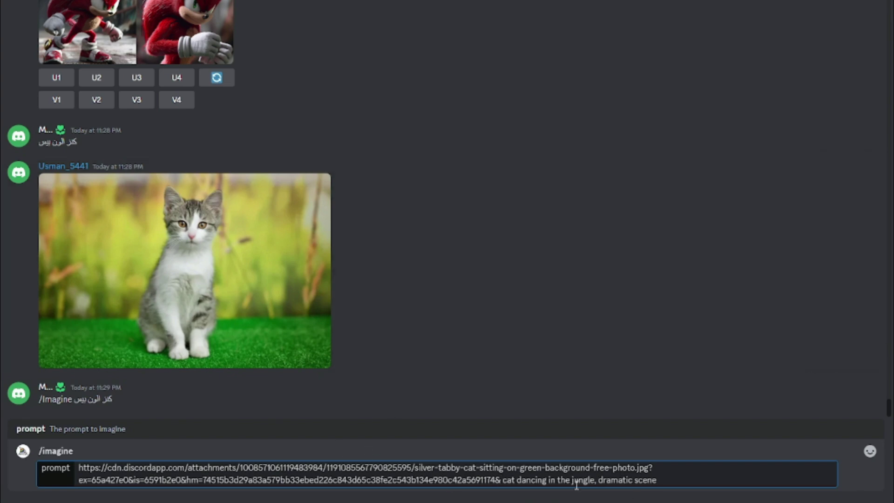
key(Return)
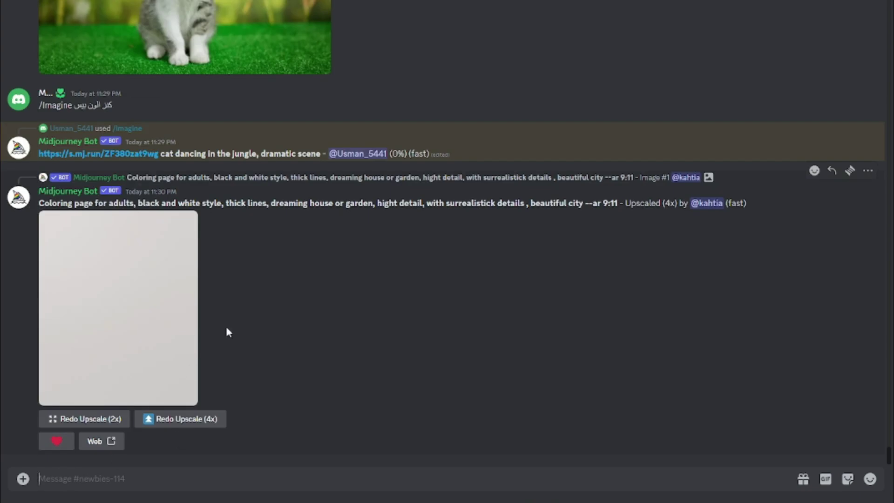
- Examine the generated dancing-cat grid at enlarged size and compare it with the original cat photo
scroll(195, 298, up, 3)
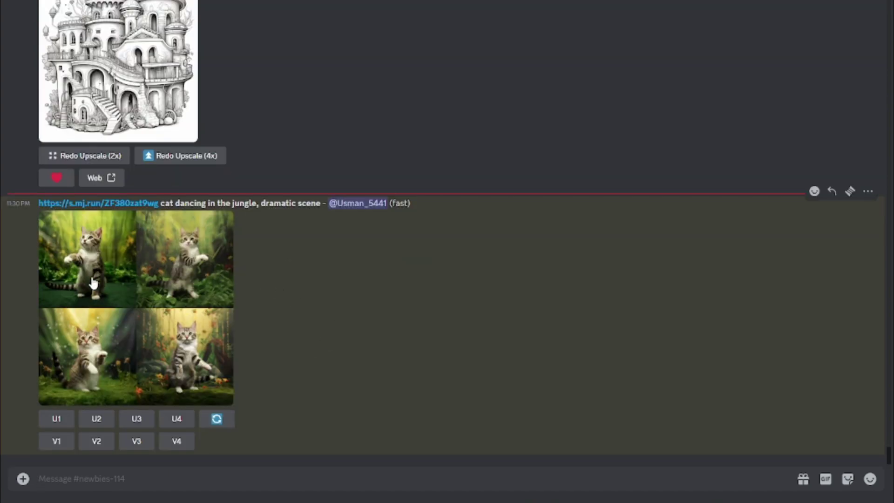
click(94, 282)
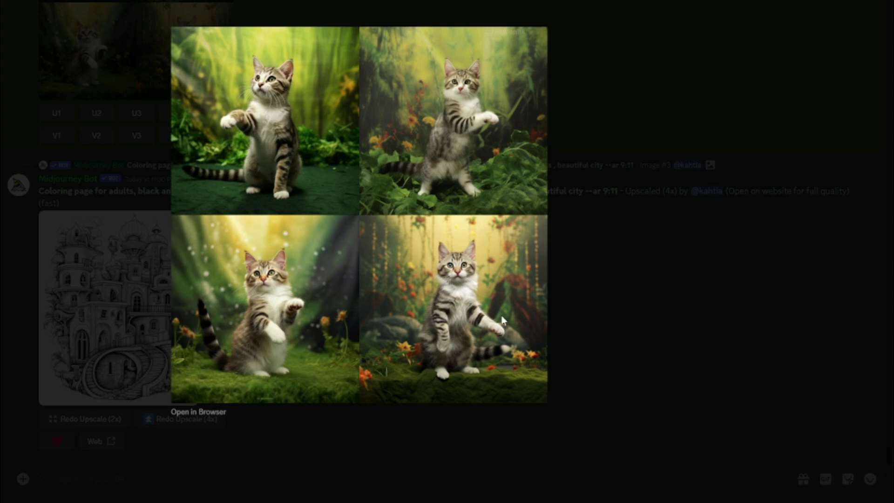
click(643, 316)
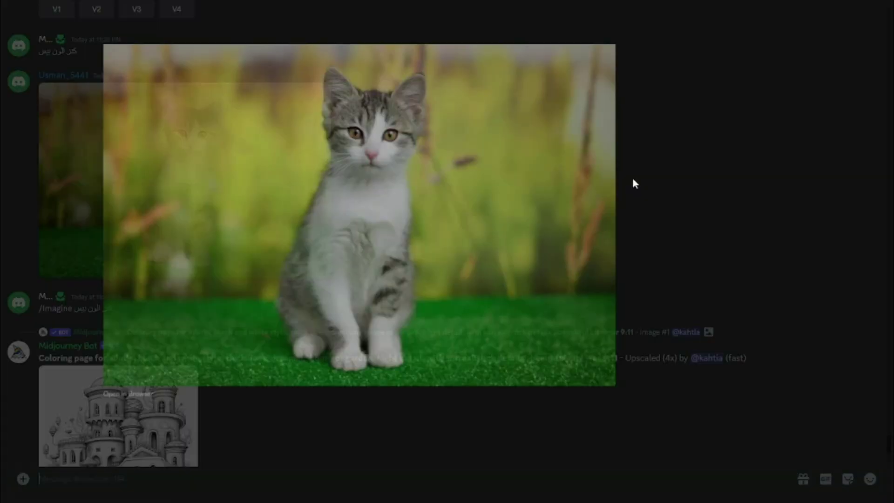
click(634, 183)
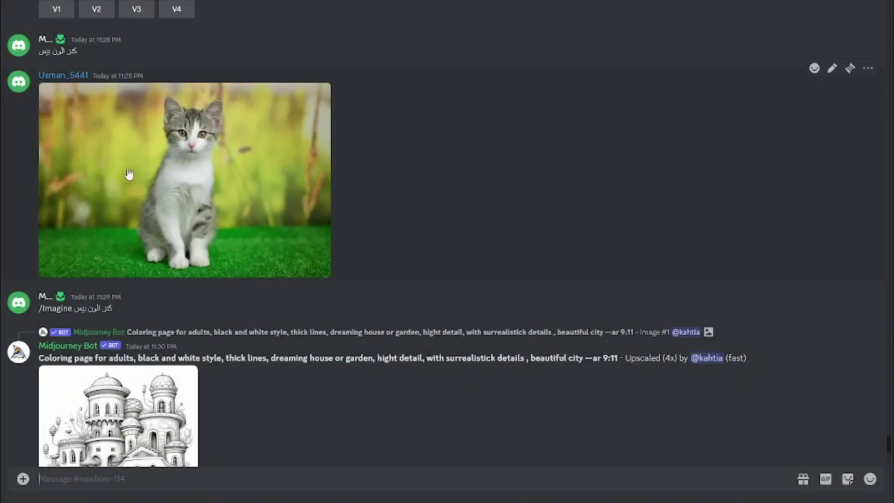
scroll(128, 175, down, 10)
click(116, 170)
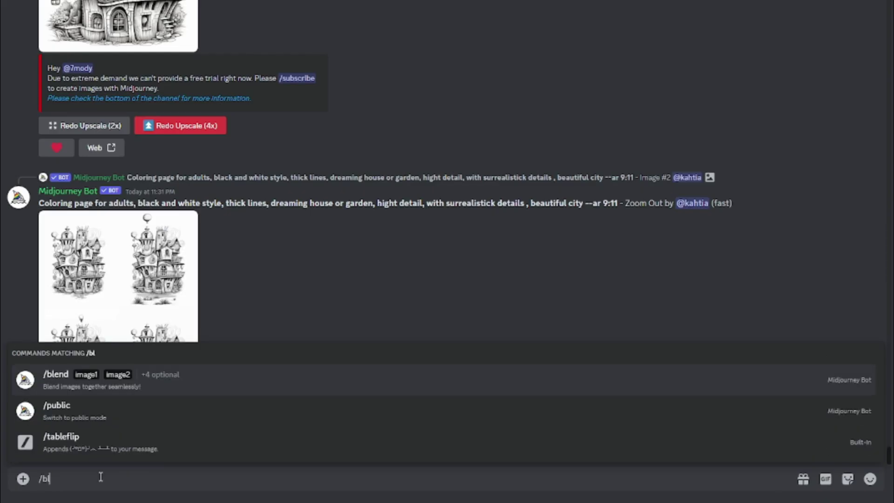
- View the blended statue-and-flower image grid at enlarged size
key(Return)
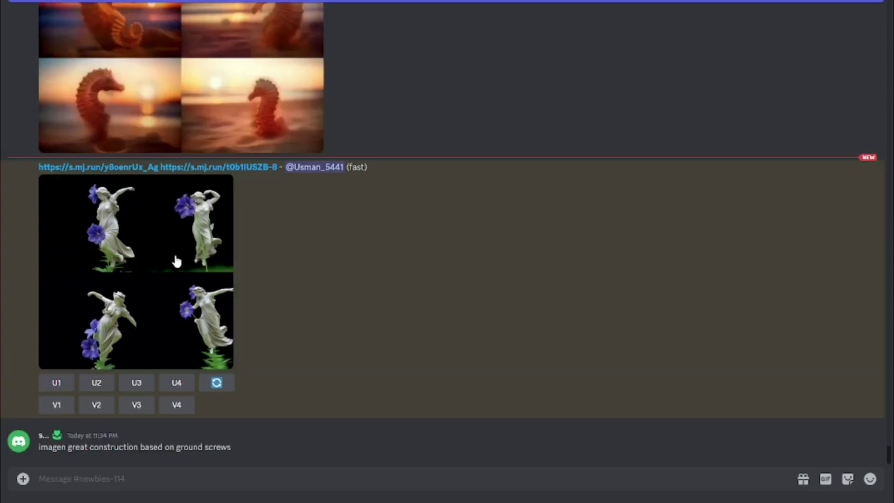
click(174, 259)
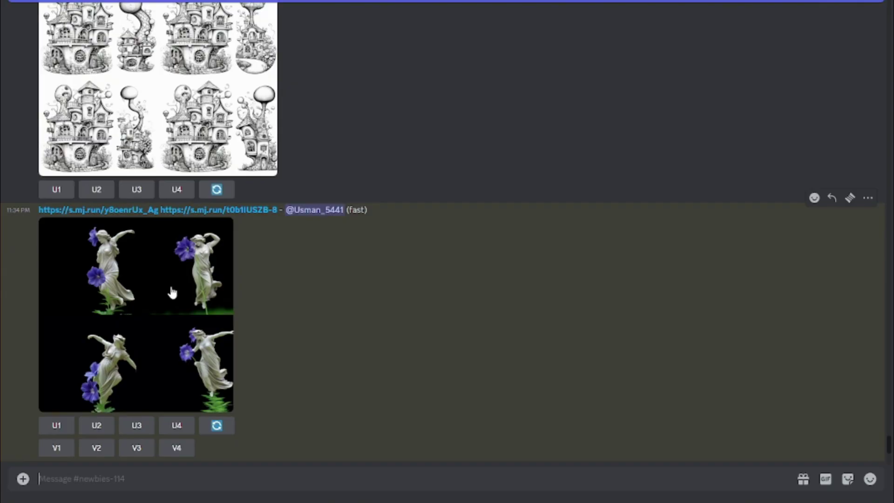
click(171, 291)
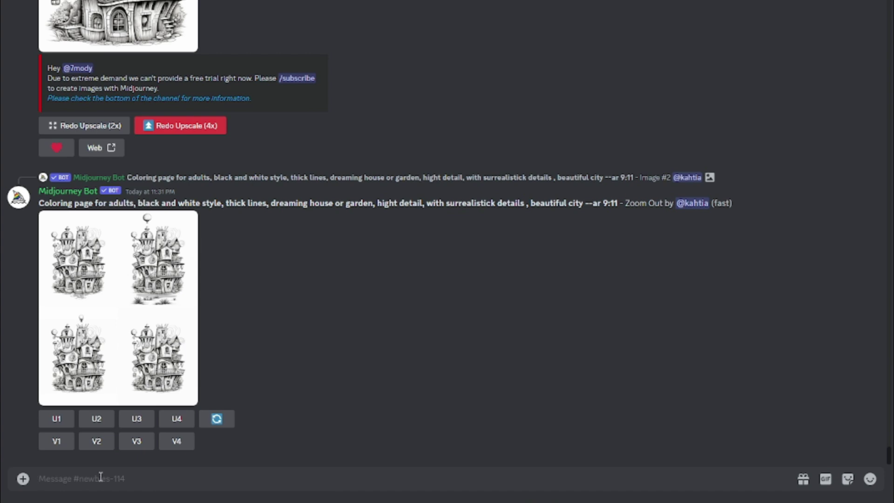
- Set up a /blend command with the white statue picture as image1 and the purple balloon-flower picture as image2
text(/)
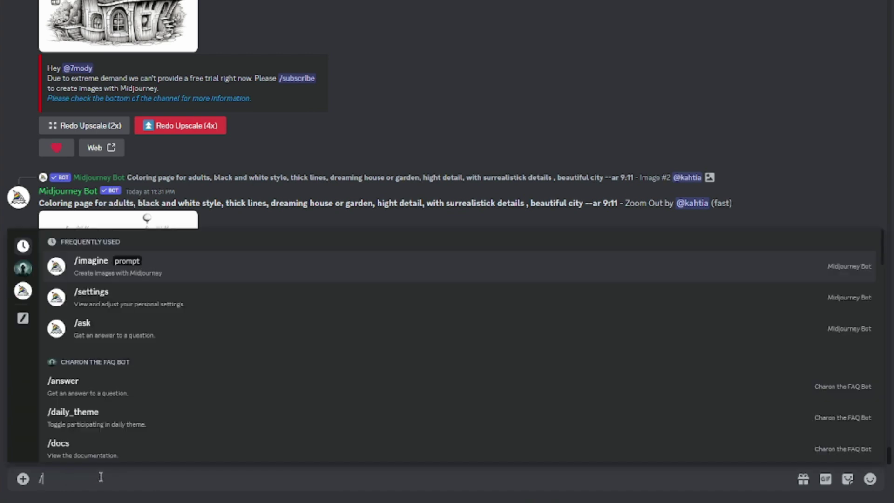
text(ble)
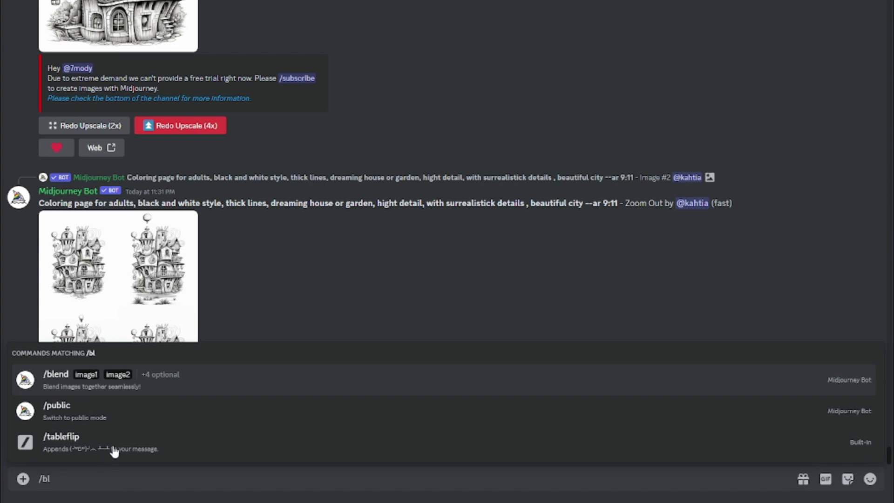
click(99, 387)
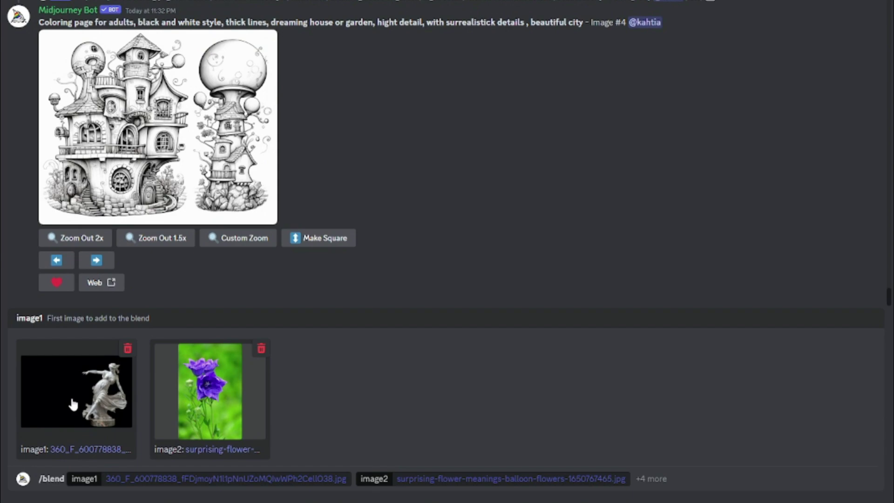
- Preview the statue and flower source images enlarged, and submit the blend
click(72, 407)
click(593, 219)
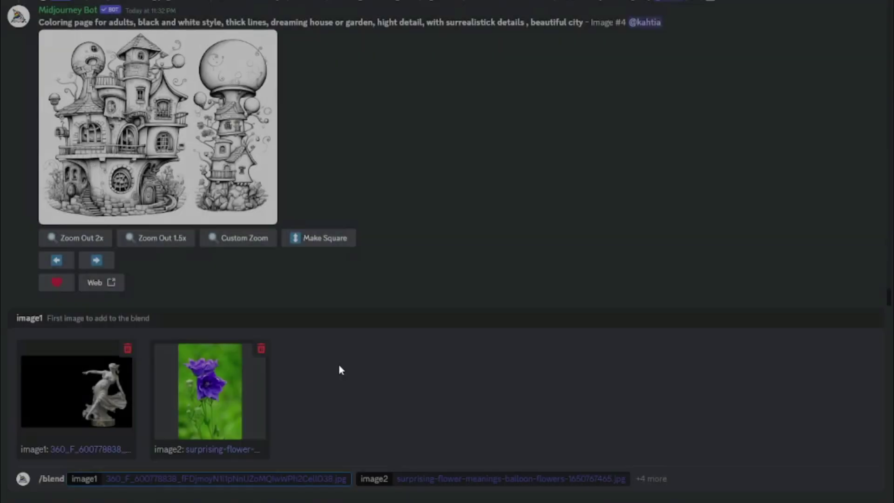
click(235, 392)
click(557, 286)
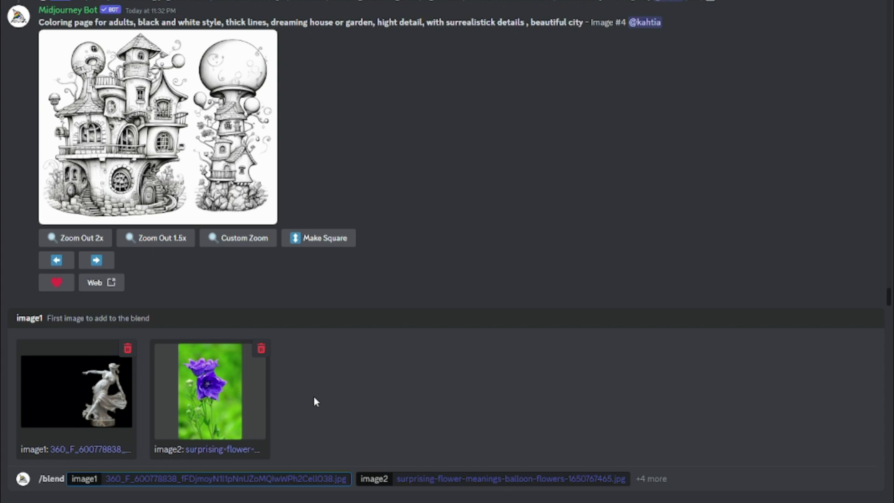
key(Return)
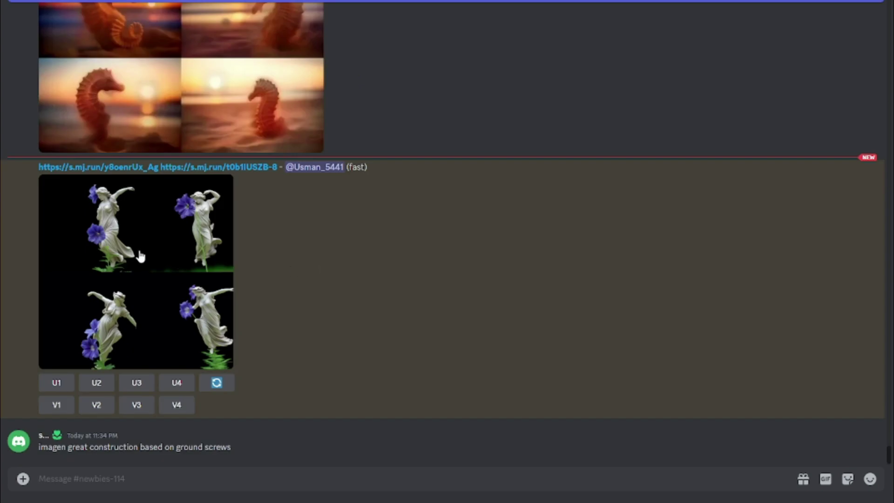
- Inspect the four statue-and-flower blend results enlarged and return to the chat
click(215, 255)
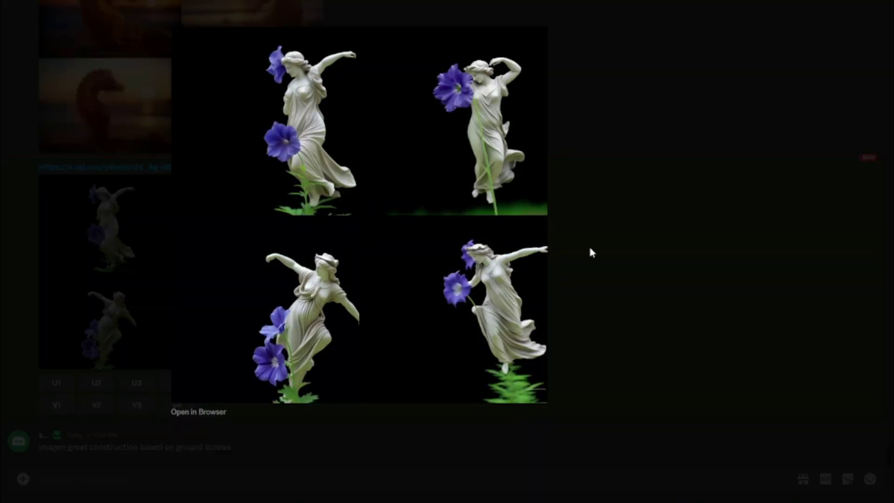
click(580, 280)
scroll(176, 146, up, 3)
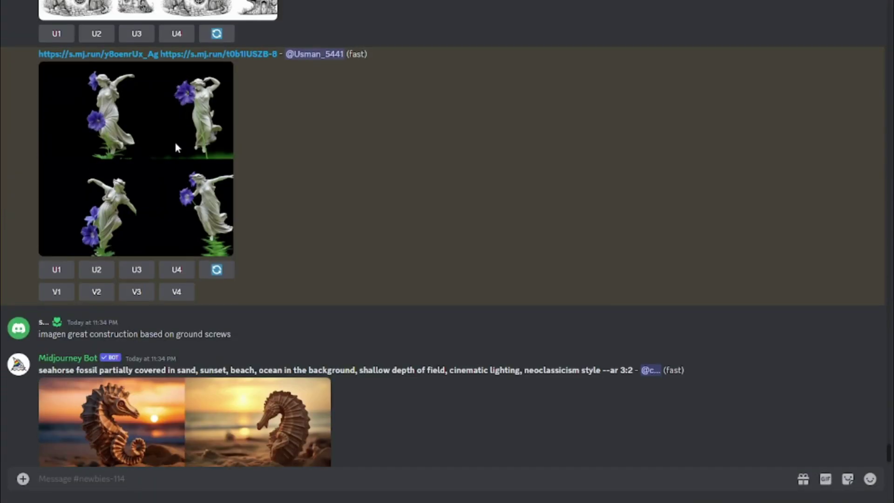
click(175, 146)
click(585, 247)
scroll(180, 275, up, 3)
- Check the blend grid once more, upscale its first image and open the result enlarged
click(180, 276)
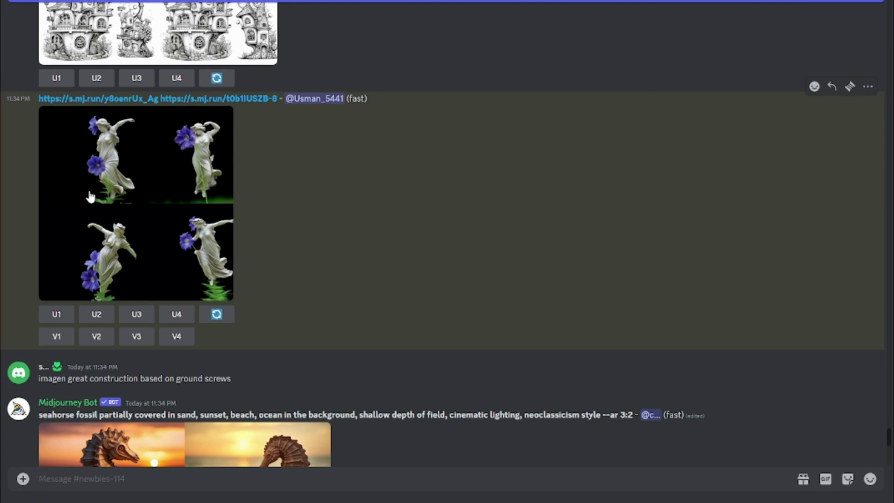
click(59, 315)
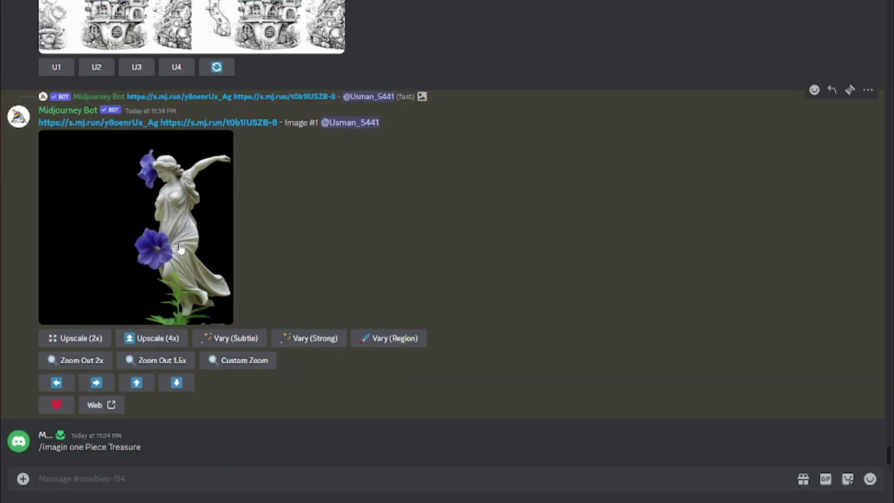
click(181, 249)
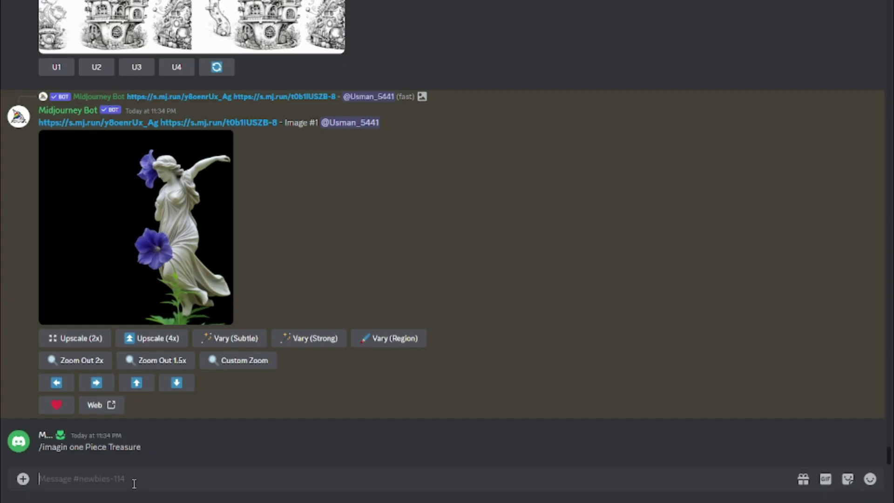
- Run /describe on the photo IMG-20201229-WA0014.jpg and go over the suggested prompts
text(/des)
click(171, 449)
click(78, 395)
double_click(219, 275)
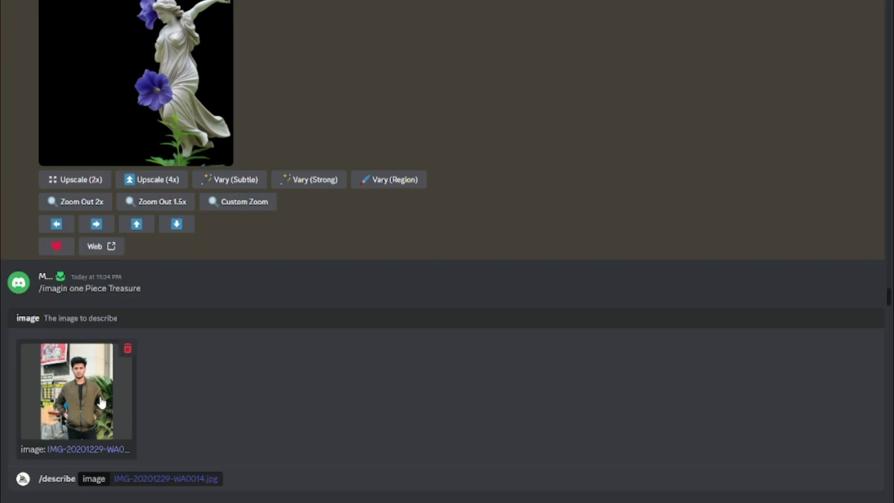
key(Return)
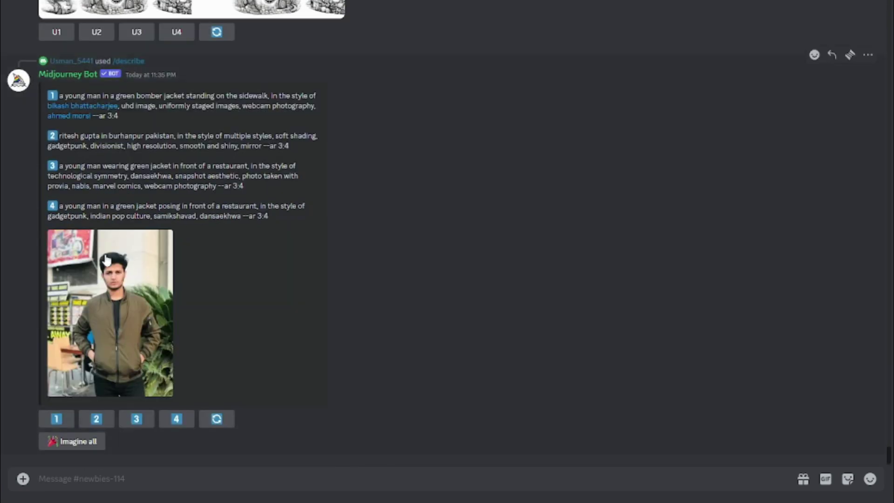
drag(131, 100, 226, 191)
click(80, 475)
text(/describe)
key(Return)
click(84, 455)
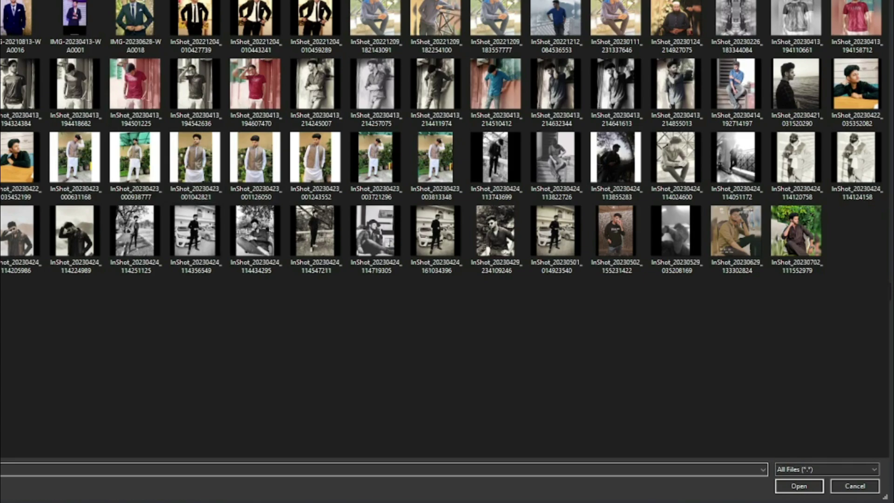
double_click(312, 28)
click(76, 392)
click(298, 391)
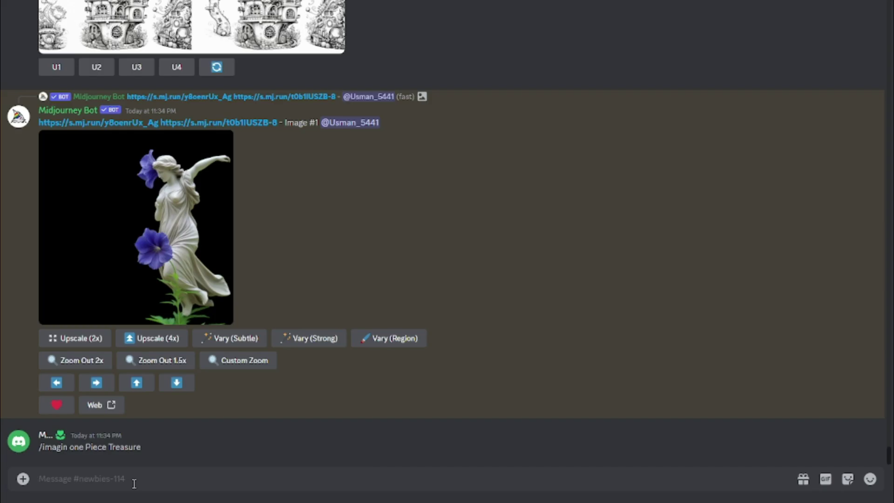
- Run /describe on the uploaded photo IMG-20201229-WA0014.jpg and read through the first suggested prompt
text(/des)
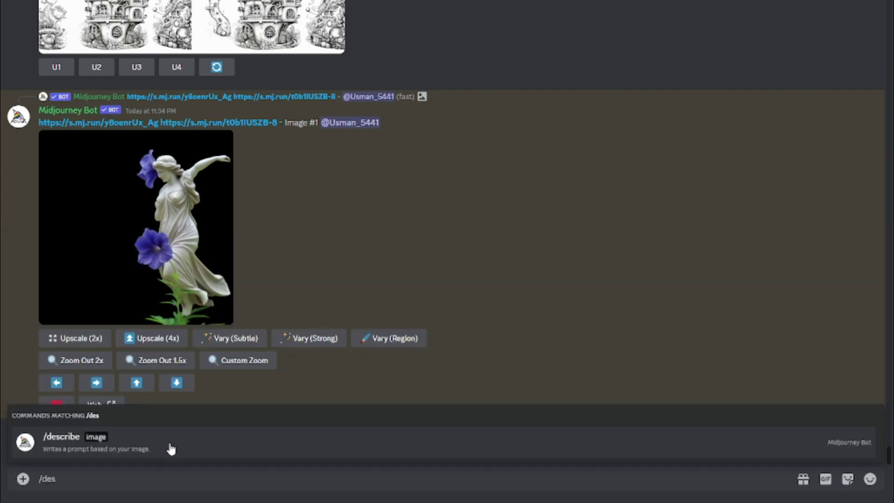
click(120, 454)
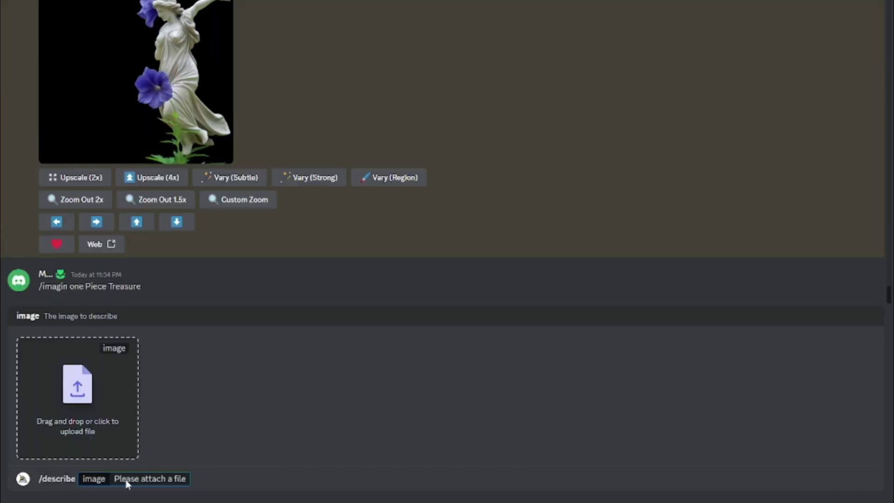
click(88, 407)
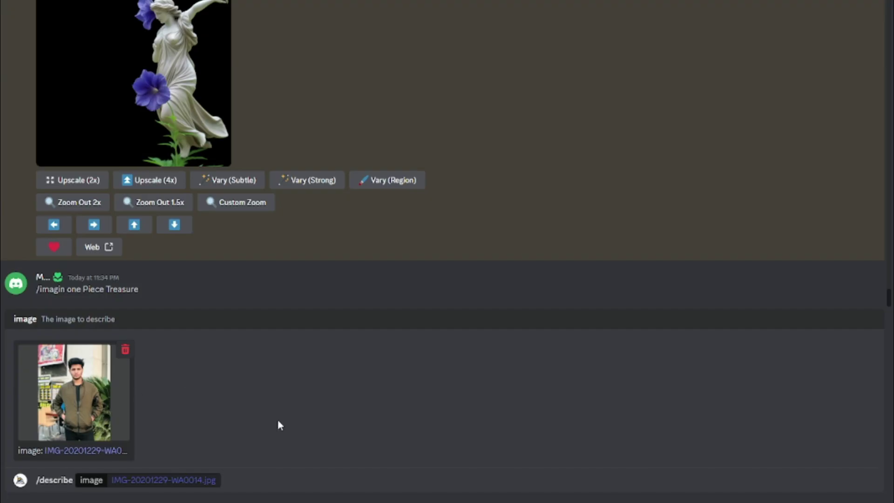
key(Return)
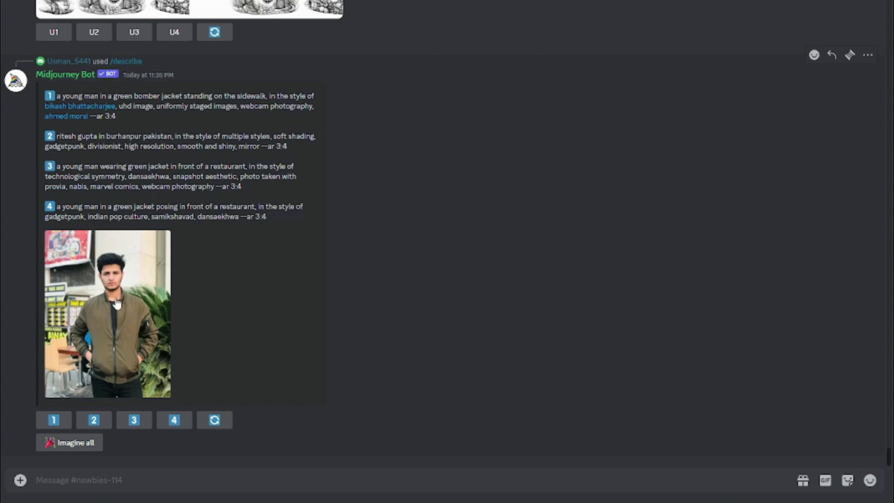
drag(141, 100, 302, 100)
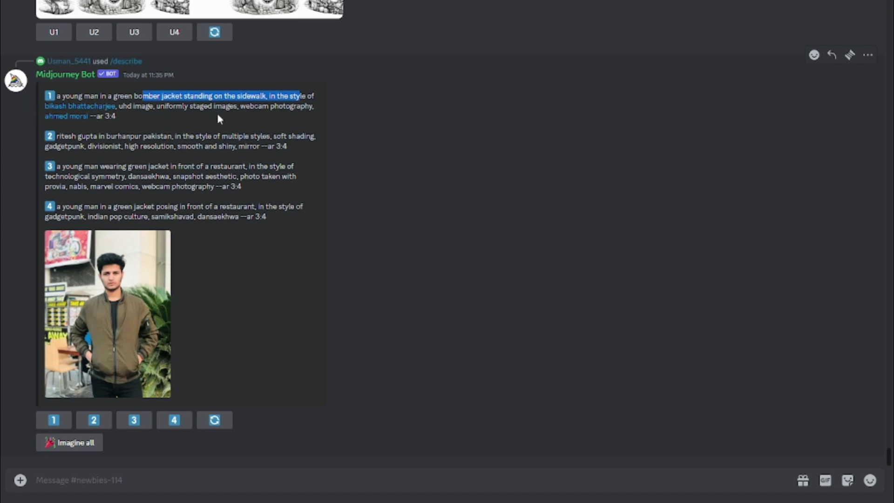
click(370, 202)
- Start a /describe command and attach 0_YpP28uvNkZ6ouH24.png from the parent picture folder
click(77, 477)
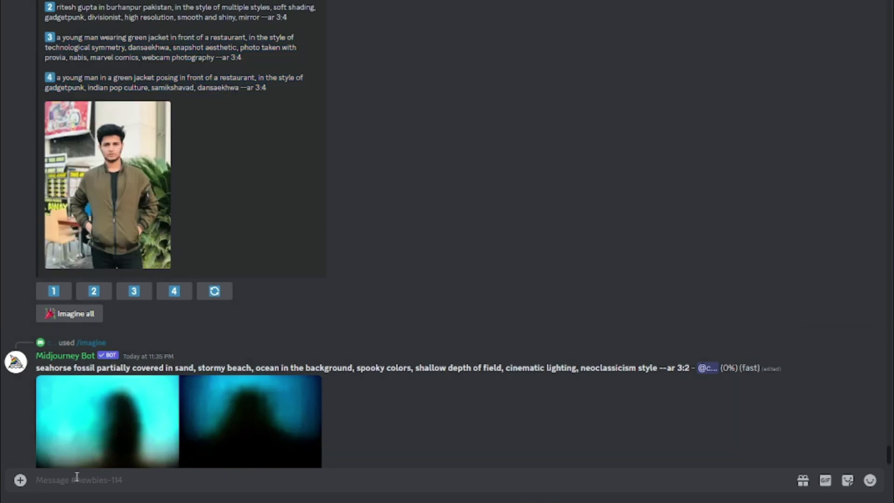
text(/de)
click(93, 447)
click(63, 405)
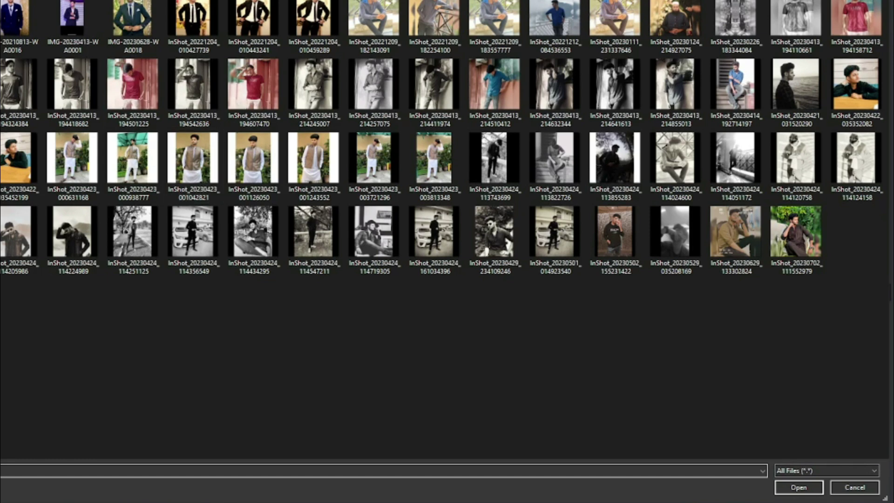
key(alt+Up)
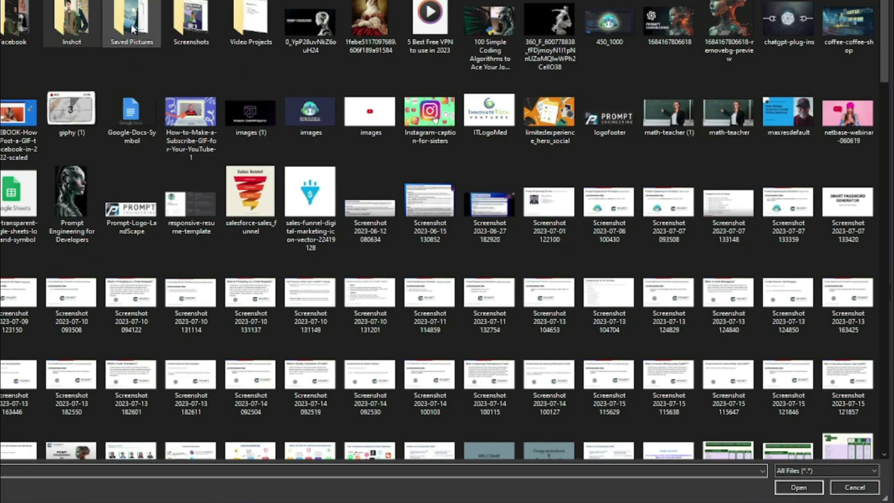
double_click(311, 21)
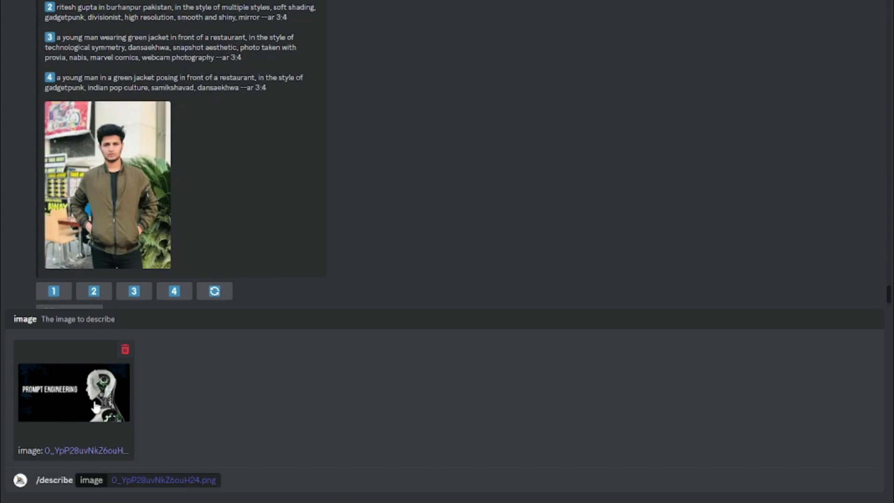
- Preview the attached Prompt Engineering image enlarged, submit the /describe command and go over the suggested prompts
click(93, 396)
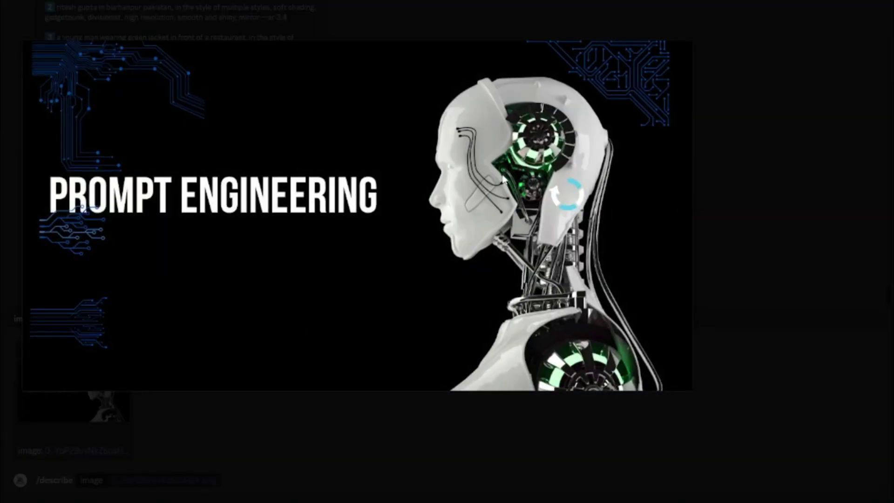
click(750, 217)
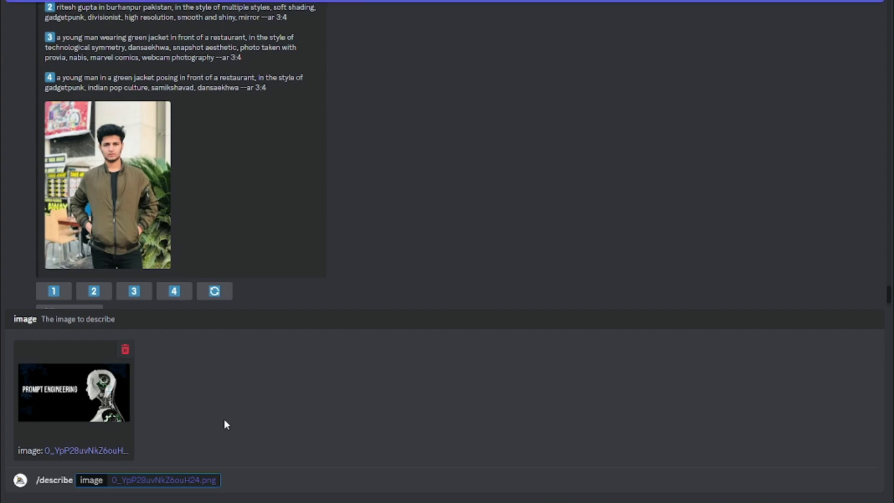
key(Return)
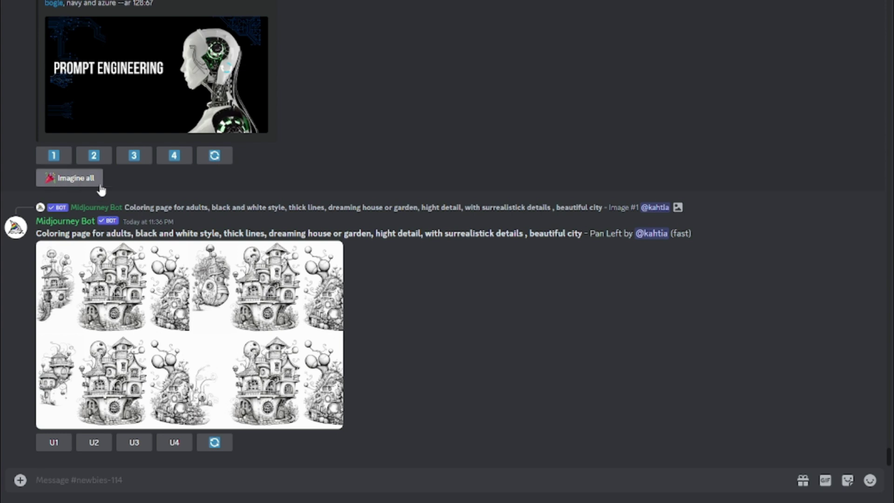
scroll(101, 164, up, 5)
scroll(107, 109, up, 1)
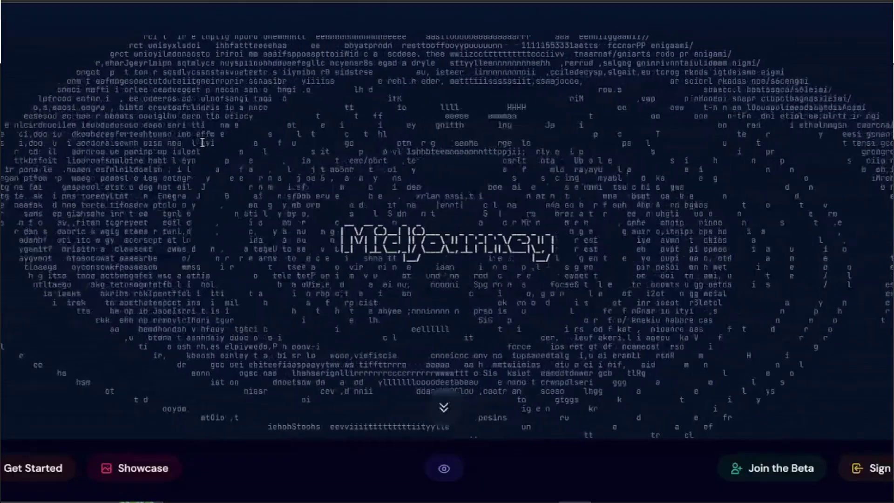
- Switch to the Midjourney website and look over its home page
scroll(201, 142, down, 10)
scroll(201, 142, up, 10)
scroll(202, 142, down, 15)
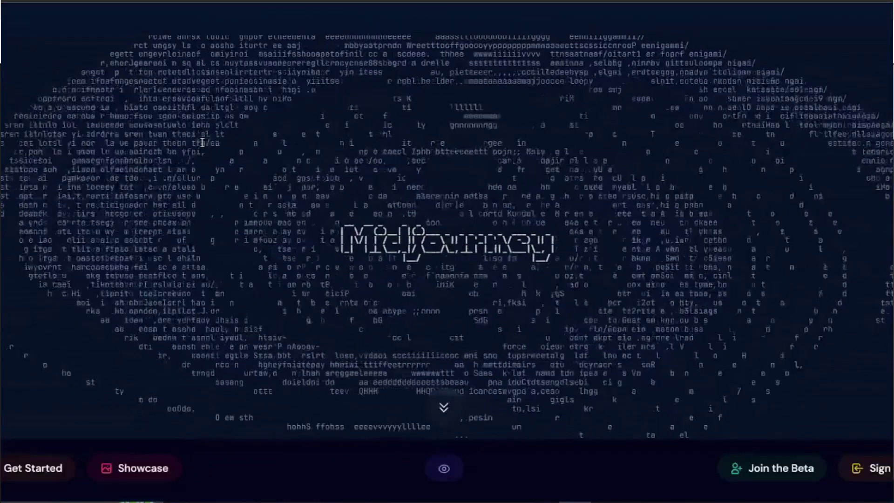
scroll(201, 142, down, 12)
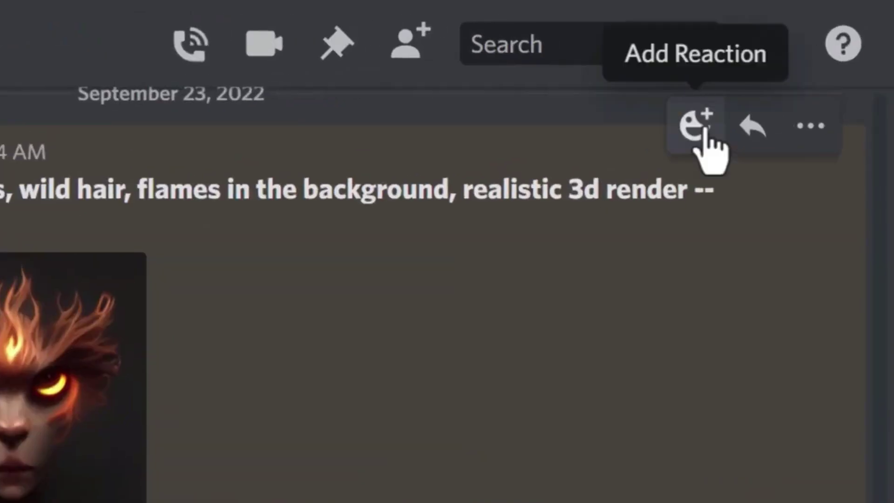
- Search the reaction emojis for "envelope" on the Discord message with the flaming-hair 3D render
click(805, 57)
text(envelope)
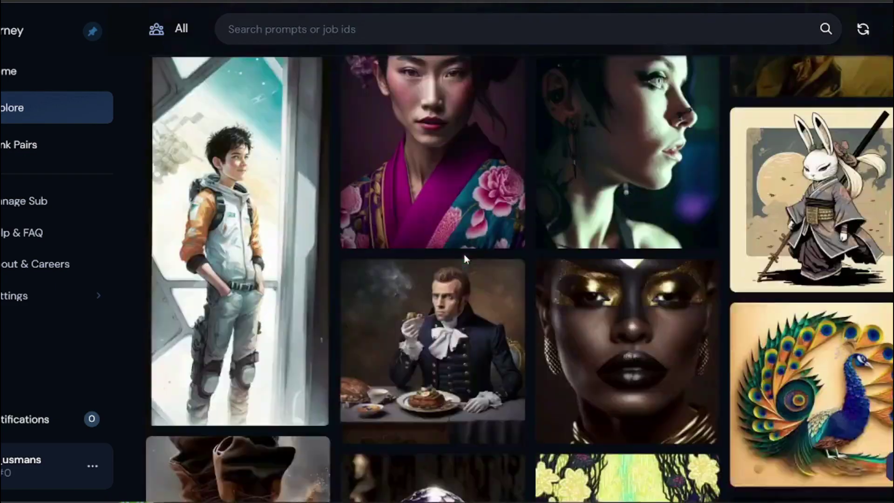
- Browse the community images in the Explore gallery of the Midjourney website
scroll(465, 254, down, 5)
scroll(465, 254, down, 10)
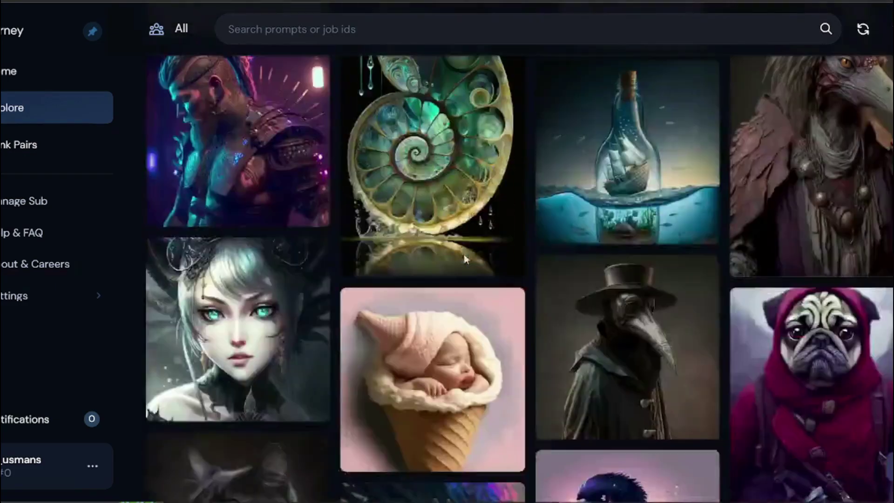